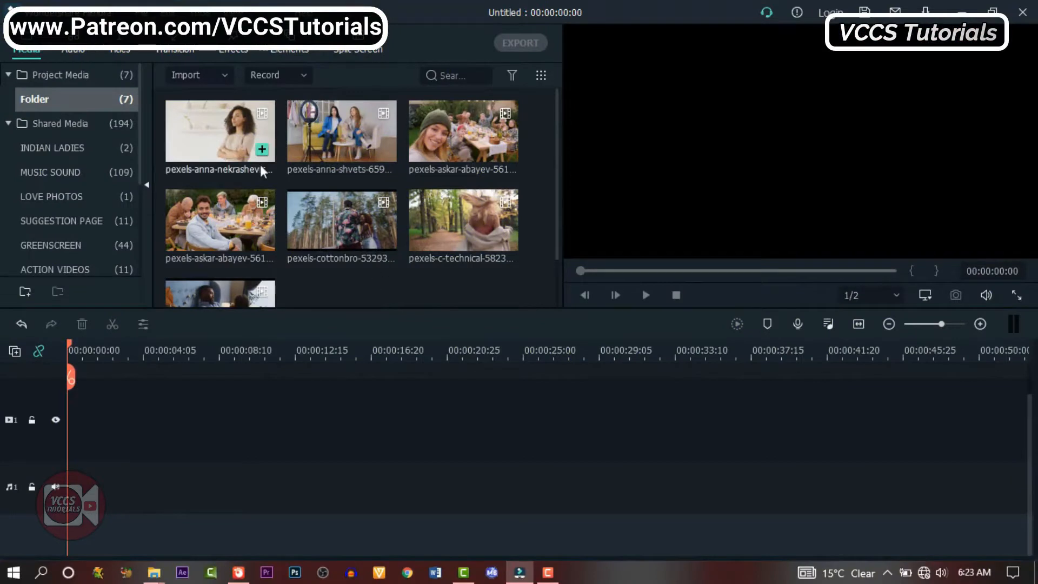
# Preview the clip of the curly-haired woman, mark its in and out points, and place the marked portion at the start of the timeline
pyautogui.doubleClick(224, 131)
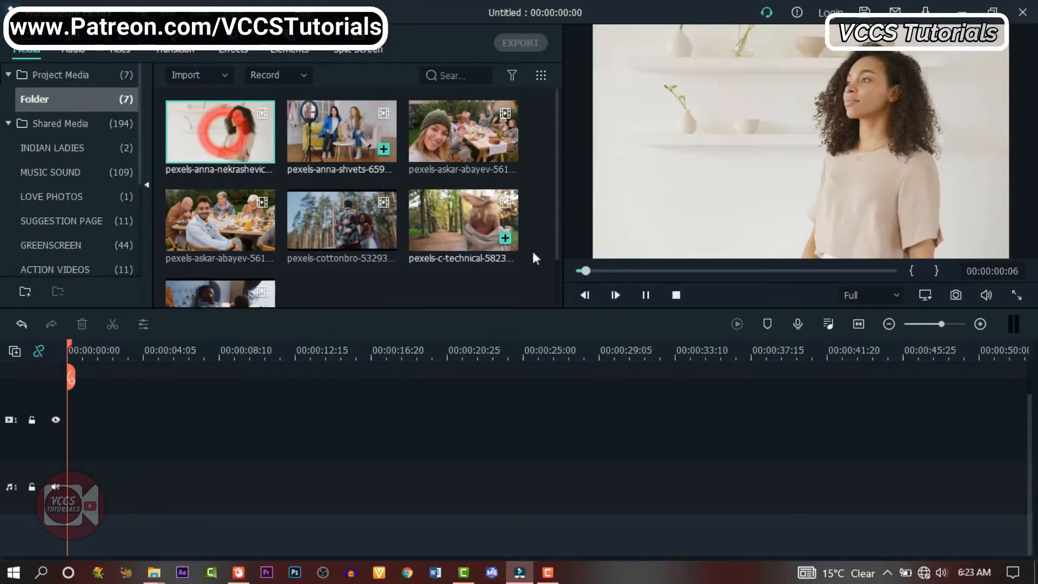
pyautogui.click(646, 294)
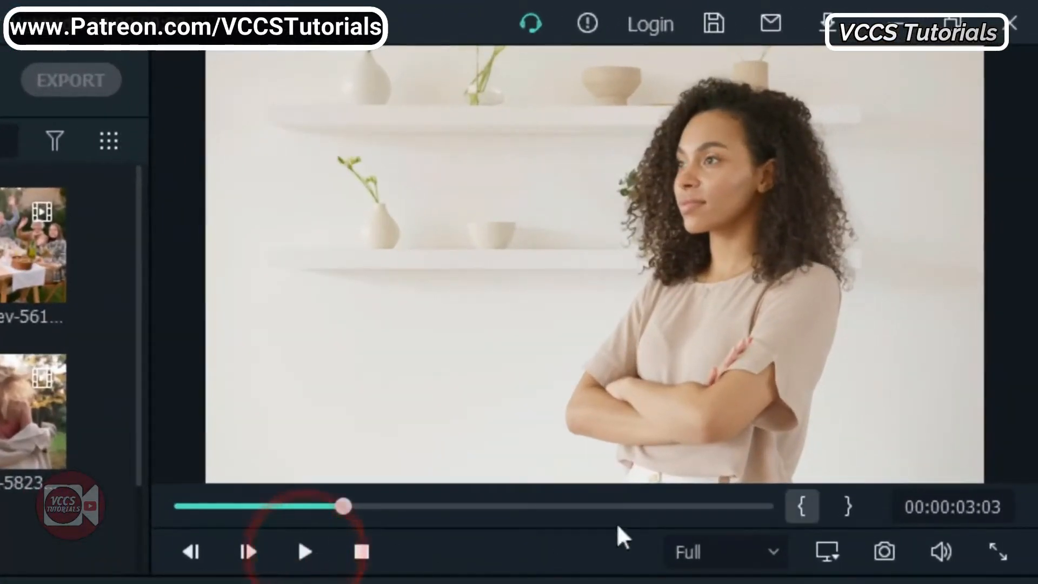
pyautogui.click(802, 506)
pyautogui.moveTo(653, 530); pyautogui.dragTo(631, 530)
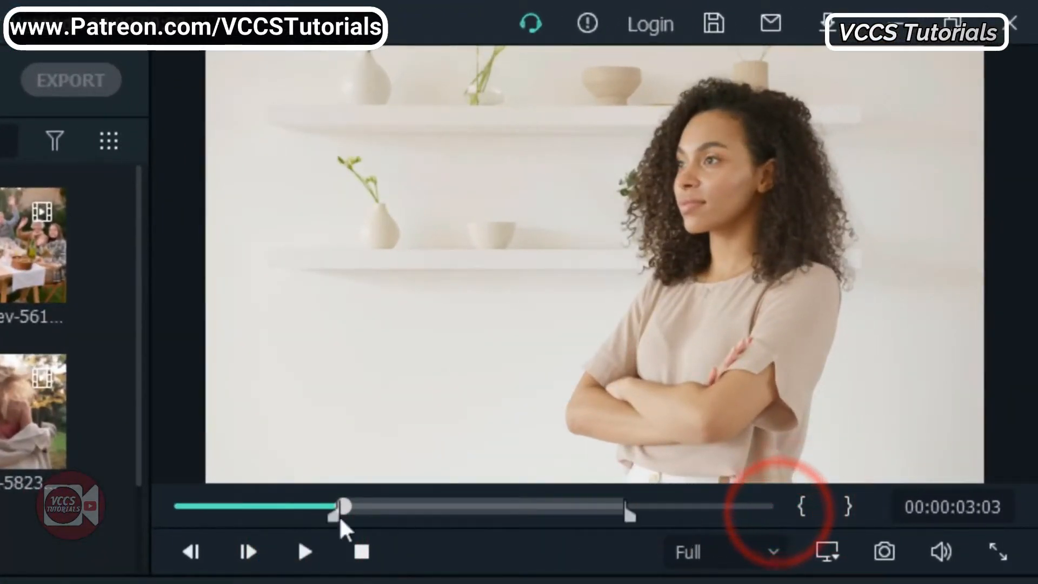
pyautogui.moveTo(338, 515); pyautogui.dragTo(444, 518)
pyautogui.moveTo(14, 160); pyautogui.dragTo(0, 529)
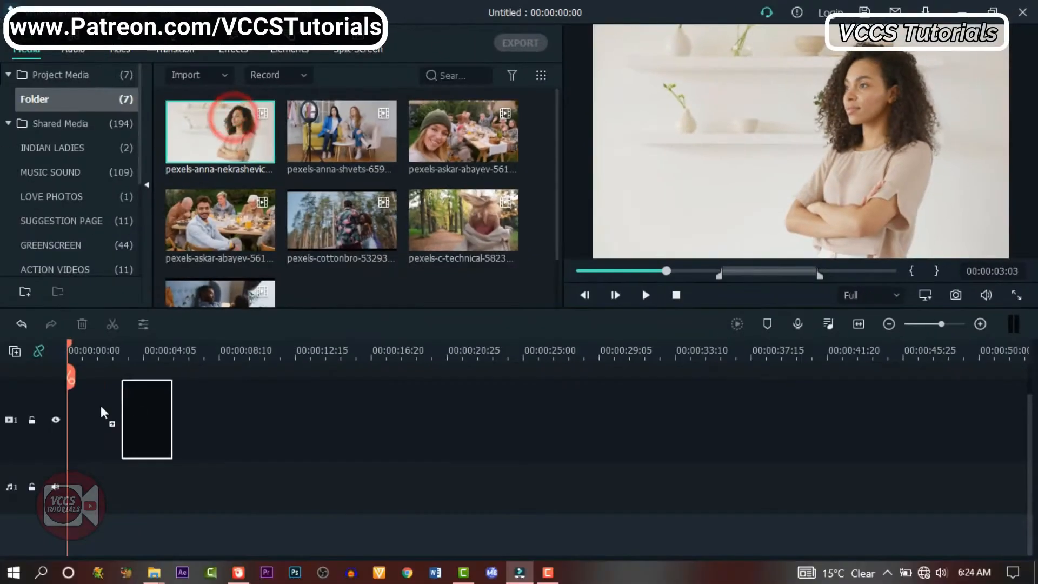
pyautogui.moveTo(59, 414); pyautogui.dragTo(61, 415)
# Append the clip of two women on the sofa, split it near its beginning, and delete the opening section so no gap remains
pyautogui.moveTo(354, 119); pyautogui.dragTo(129, 421)
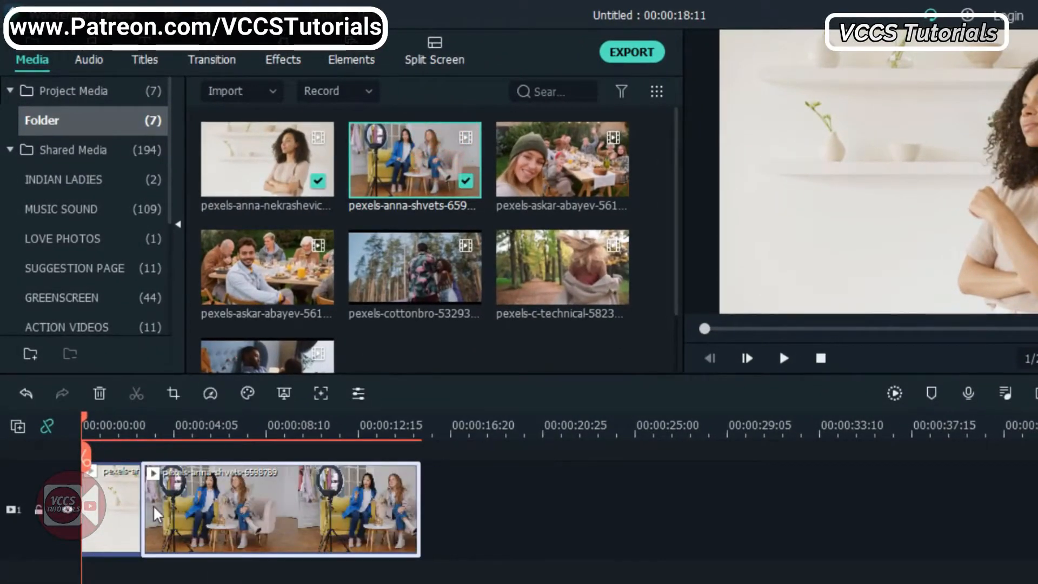
pyautogui.click(210, 492)
pyautogui.click(210, 458)
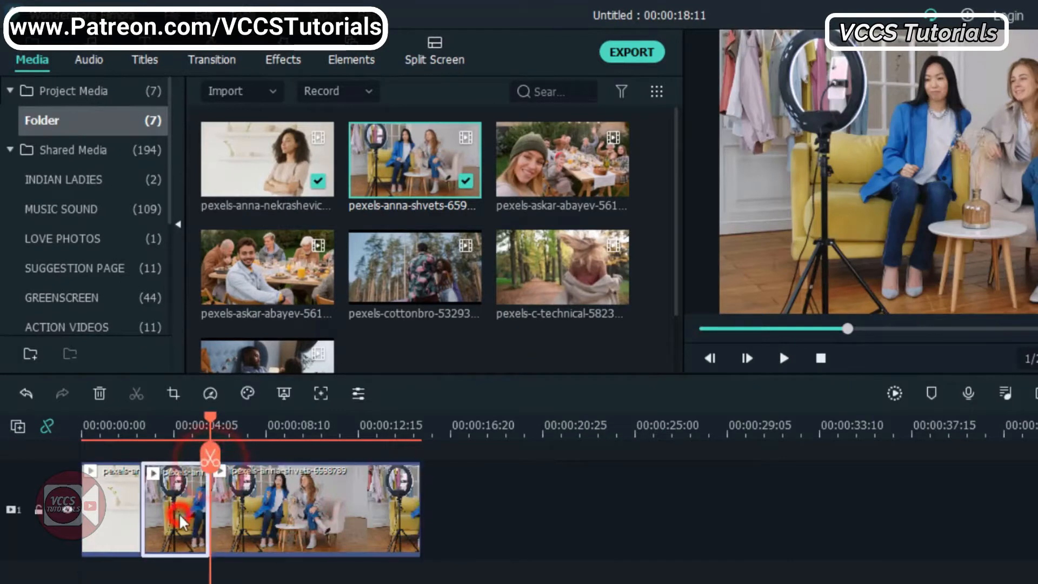
pyautogui.click(47, 425)
pyautogui.click(99, 393)
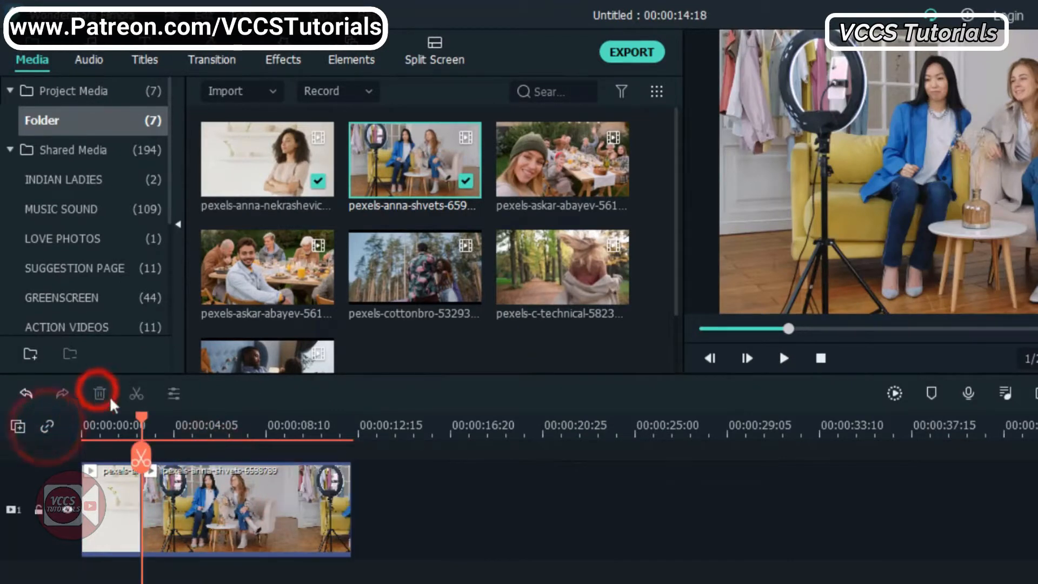
# Find the wanted end point in the sofa clip and trim the end of the clip back to it
pyautogui.moveTo(143, 425); pyautogui.dragTo(254, 439)
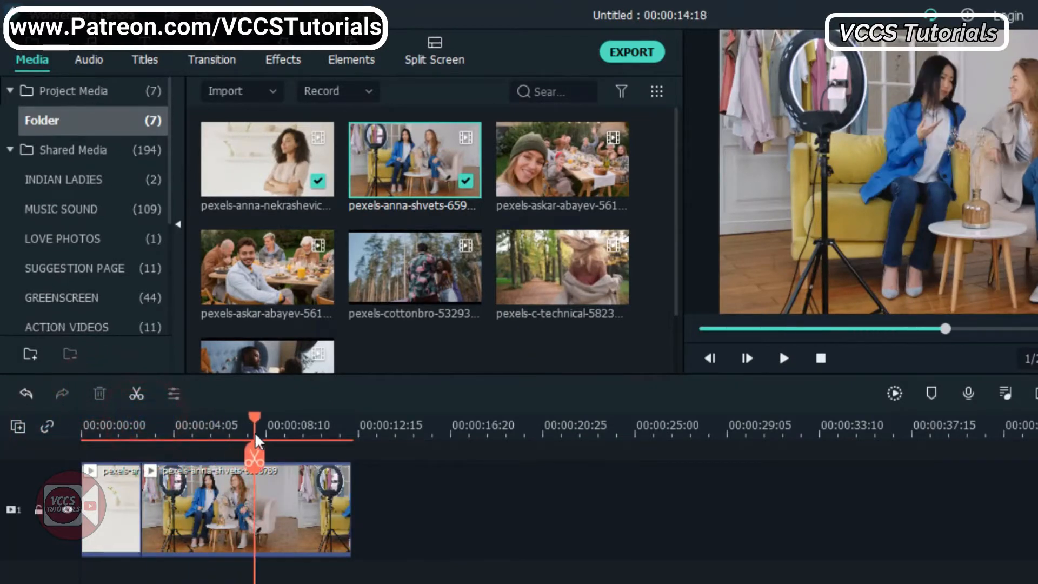
pyautogui.click(343, 500)
pyautogui.click(353, 501)
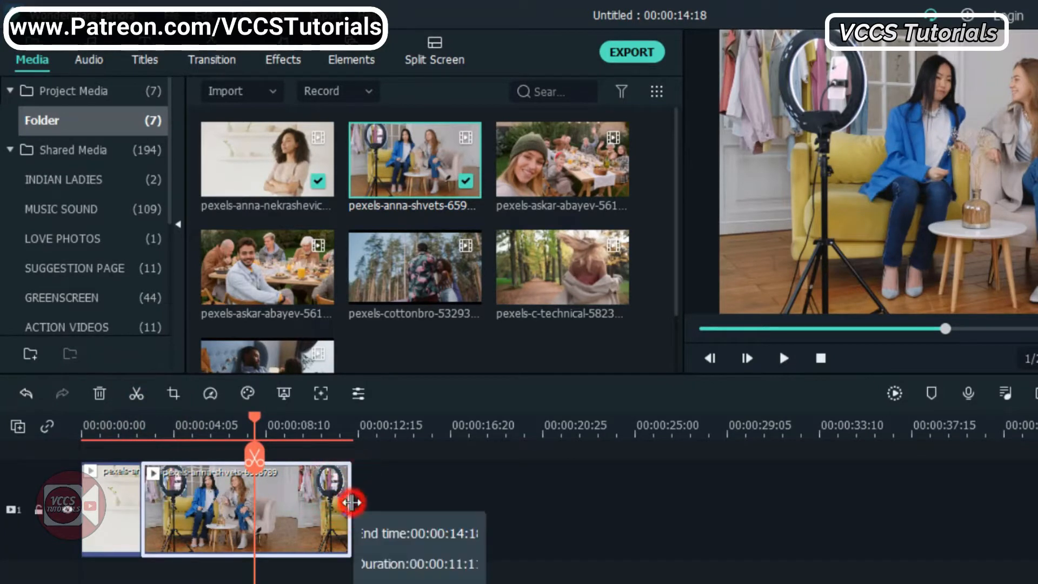
pyautogui.moveTo(353, 501); pyautogui.dragTo(258, 501)
# Append the picnic selfie clip with its end trimmed, and add the clip of the man at the picnic table after it
pyautogui.moveTo(553, 155); pyautogui.dragTo(269, 503)
pyautogui.moveTo(258, 427); pyautogui.dragTo(280, 428)
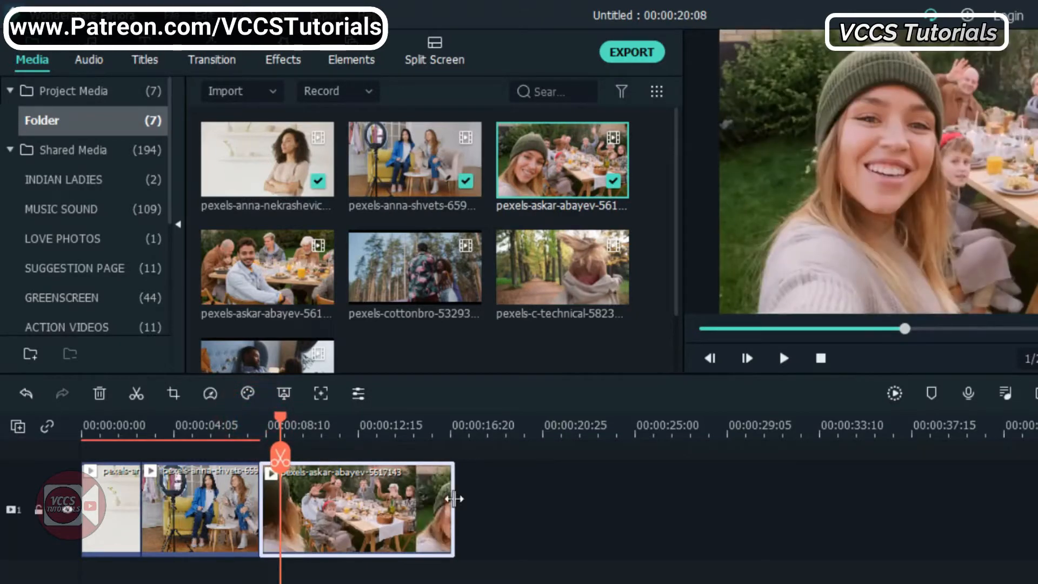
pyautogui.moveTo(454, 498); pyautogui.dragTo(379, 500)
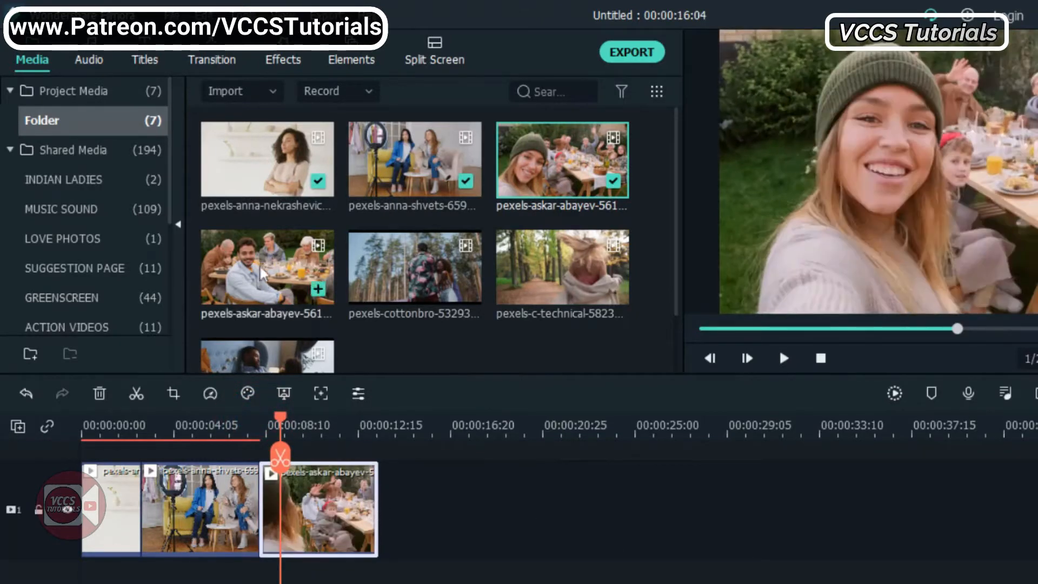
pyautogui.moveTo(258, 264); pyautogui.dragTo(386, 497)
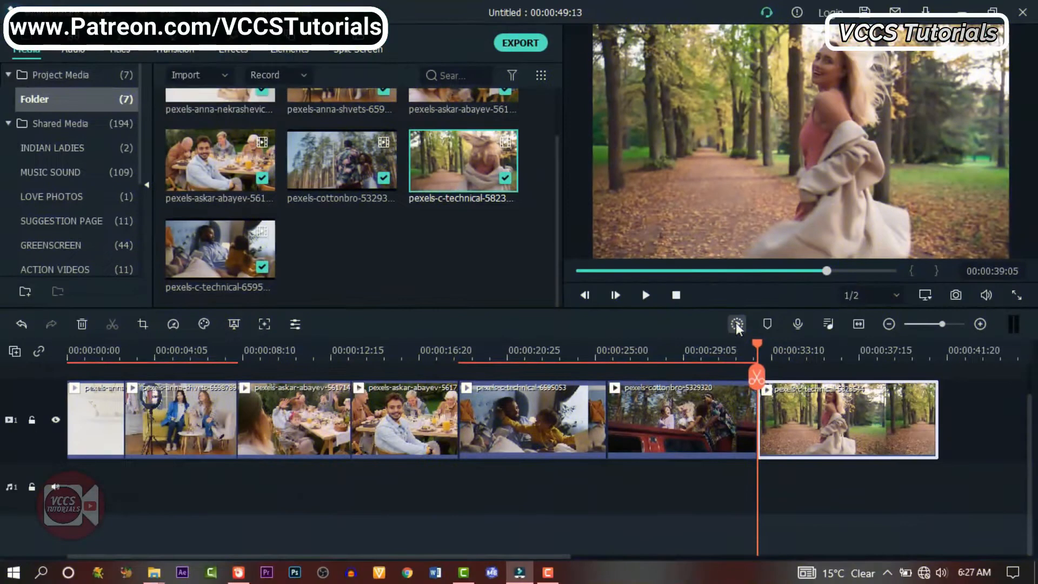
# Open the crop settings for the clip of the father and child in bed and set the crop ratio to 16:9
pyautogui.click(155, 350)
pyautogui.click(277, 352)
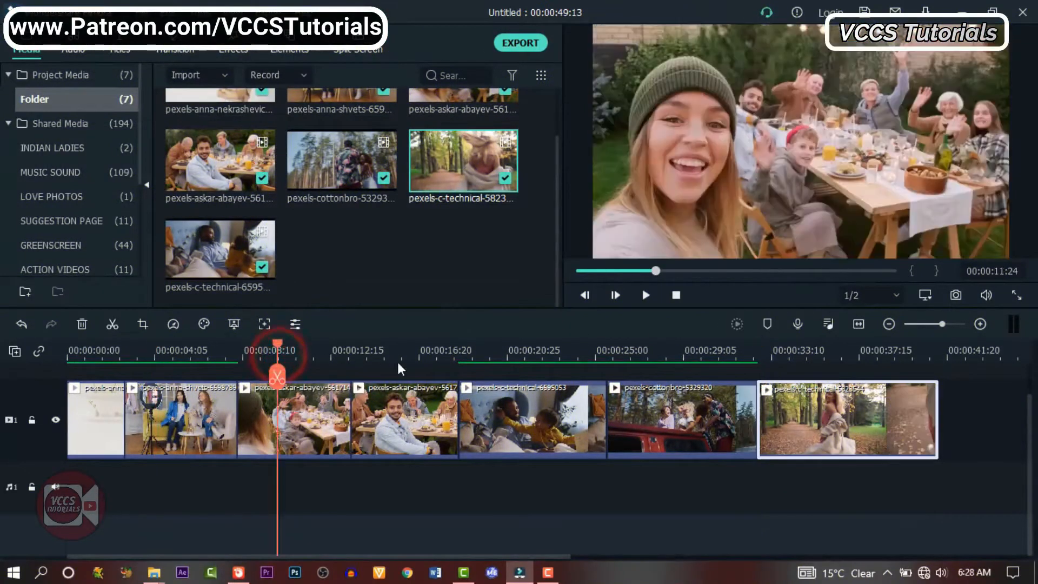
pyautogui.click(535, 354)
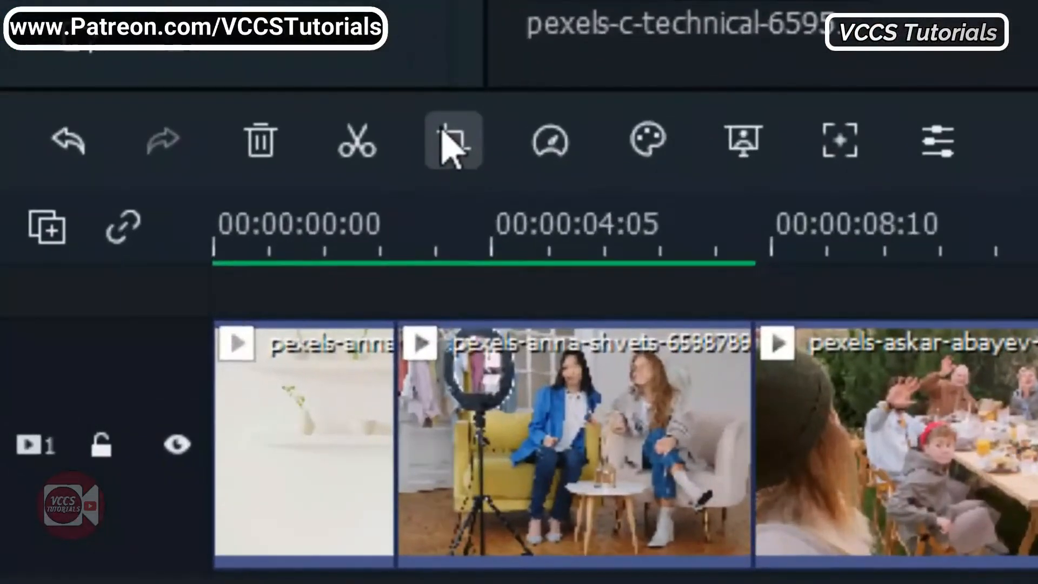
pyautogui.click(142, 323)
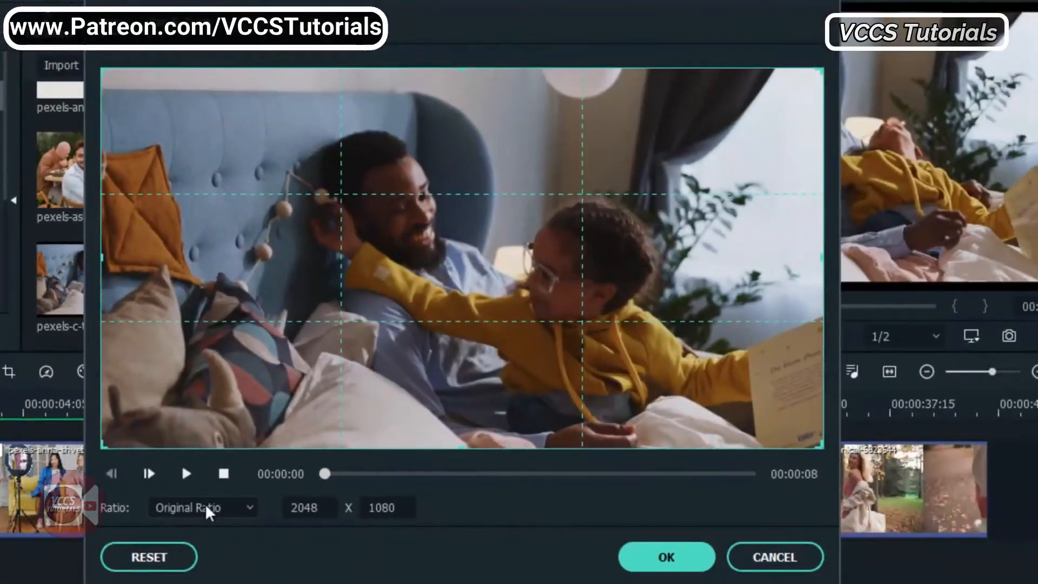
pyautogui.click(206, 508)
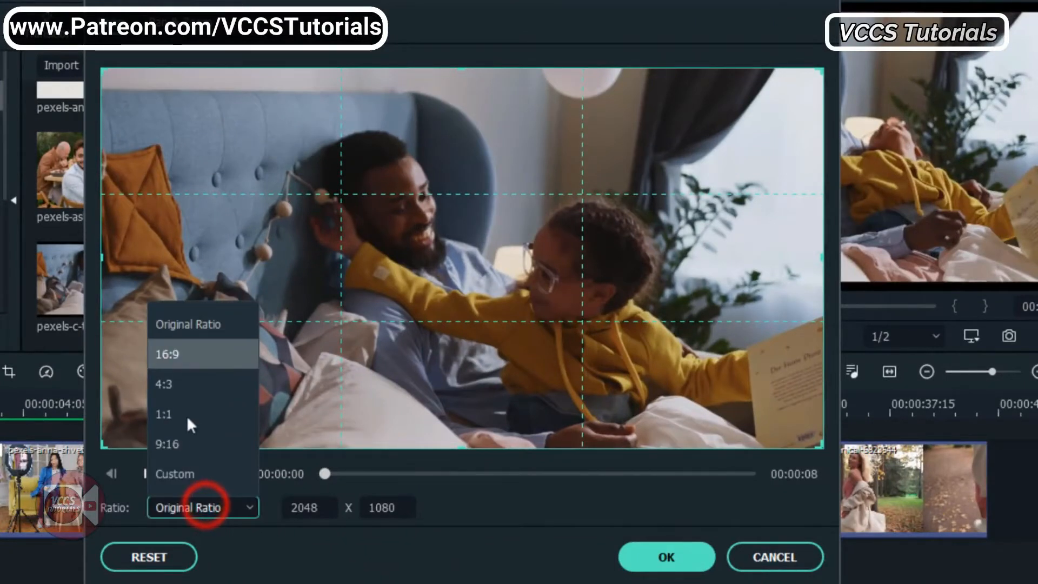
pyautogui.click(173, 353)
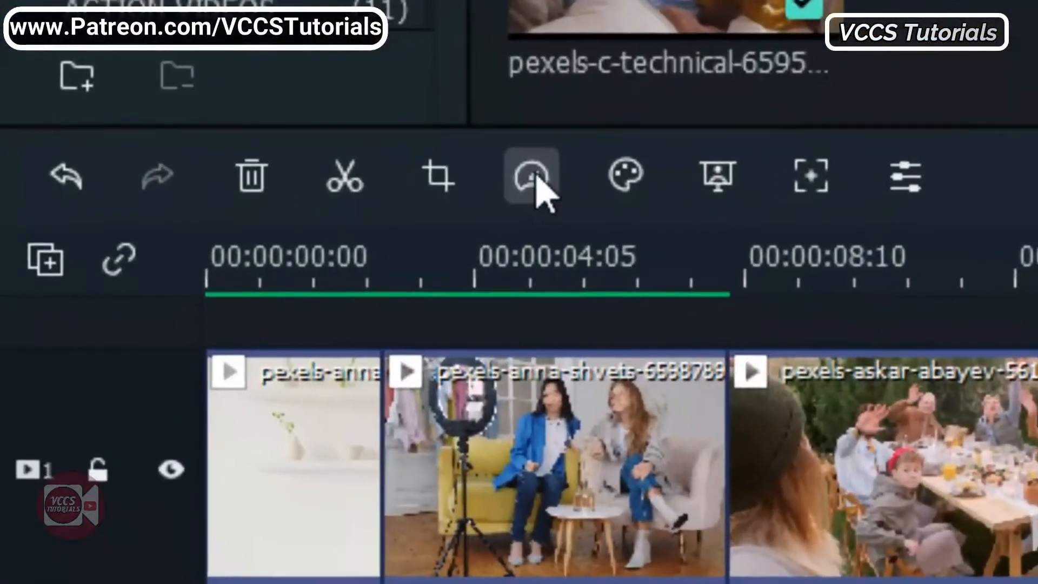
# Speed up the clip with the red car in the forest using the Fast 2x preset
pyautogui.click(173, 324)
pyautogui.click(522, 171)
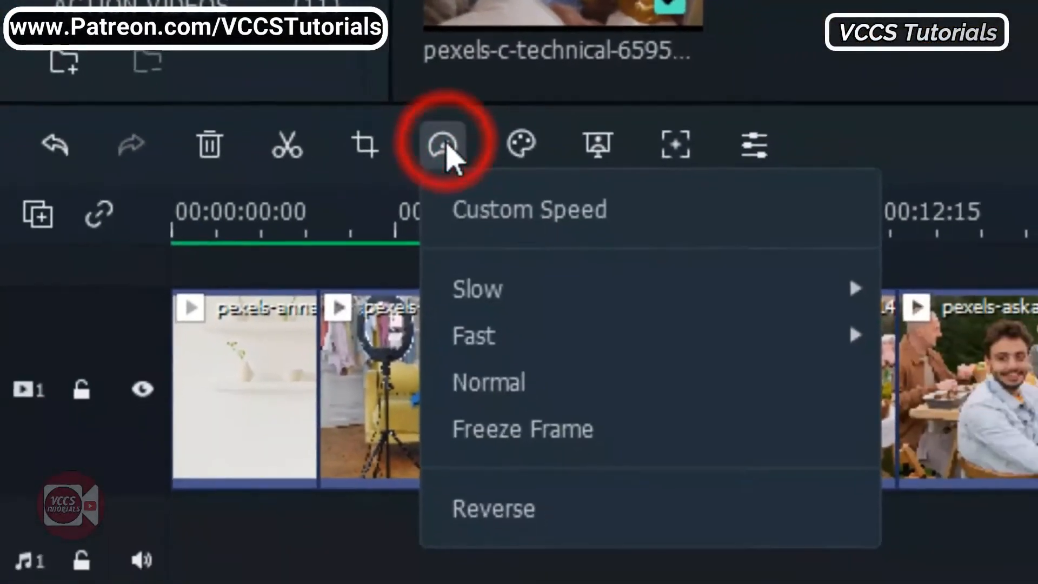
pyautogui.moveTo(571, 338)
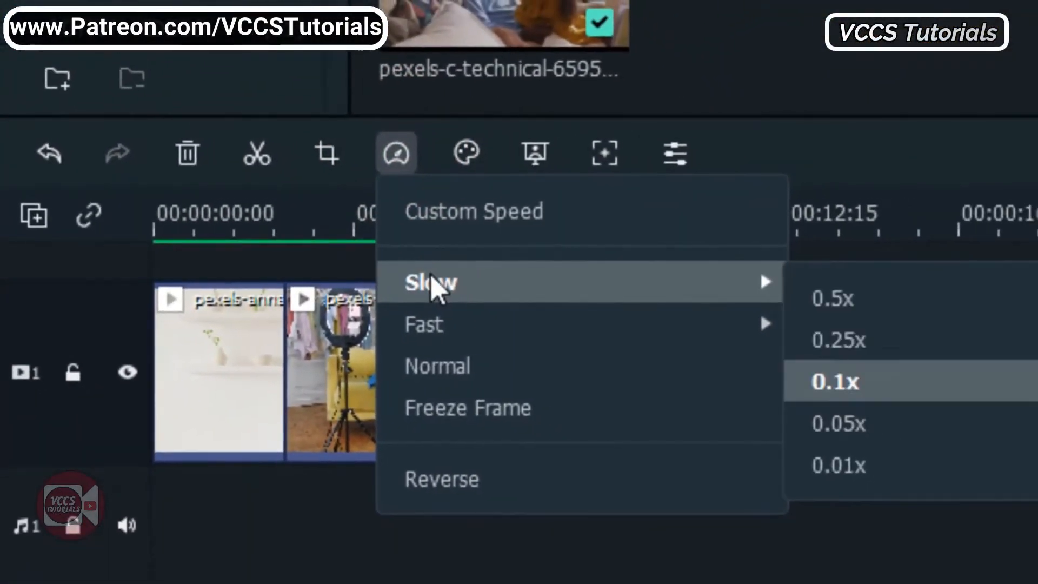
pyautogui.moveTo(436, 308)
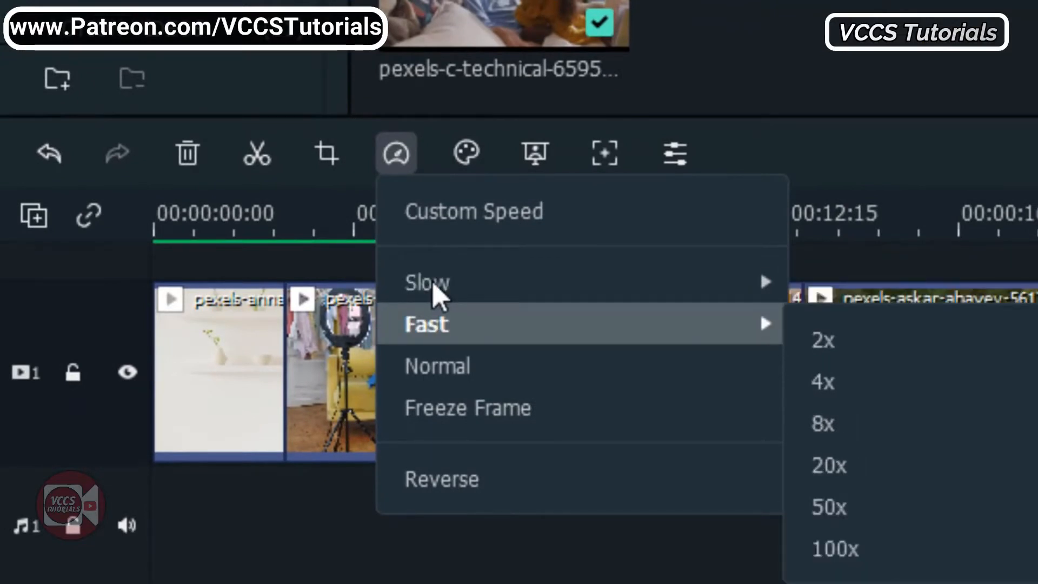
pyautogui.click(821, 339)
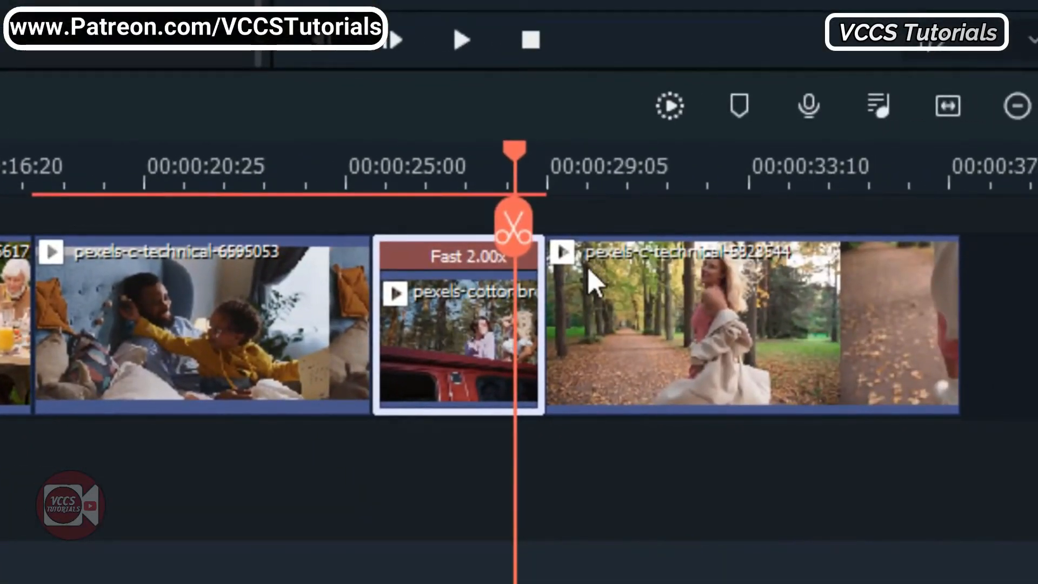
# Speed up the final forest-path clip to 1.10x by shortening its duration on the timeline
pyautogui.click(755, 316)
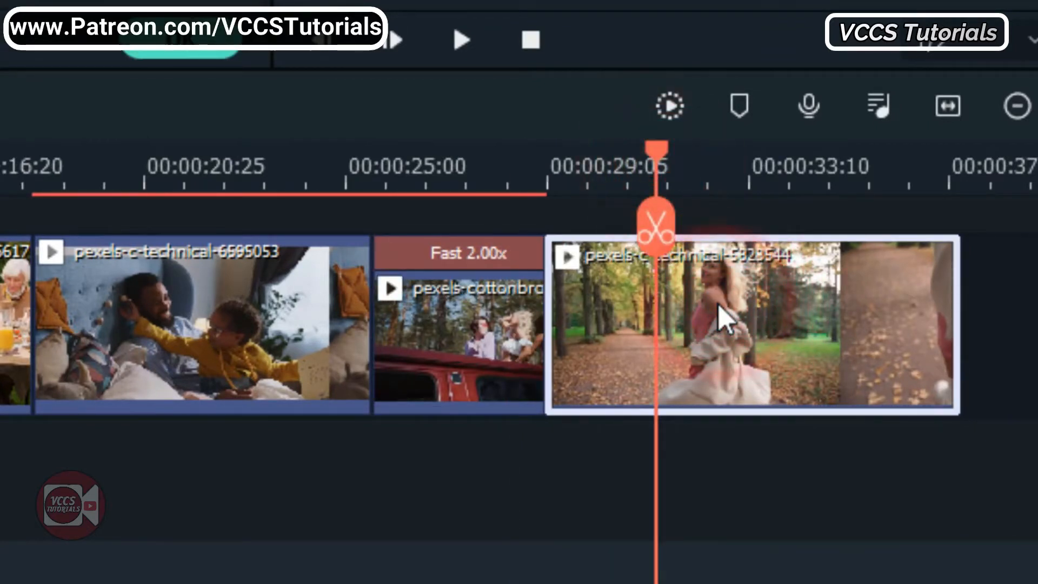
pyautogui.moveTo(956, 320); pyautogui.dragTo(918, 311)
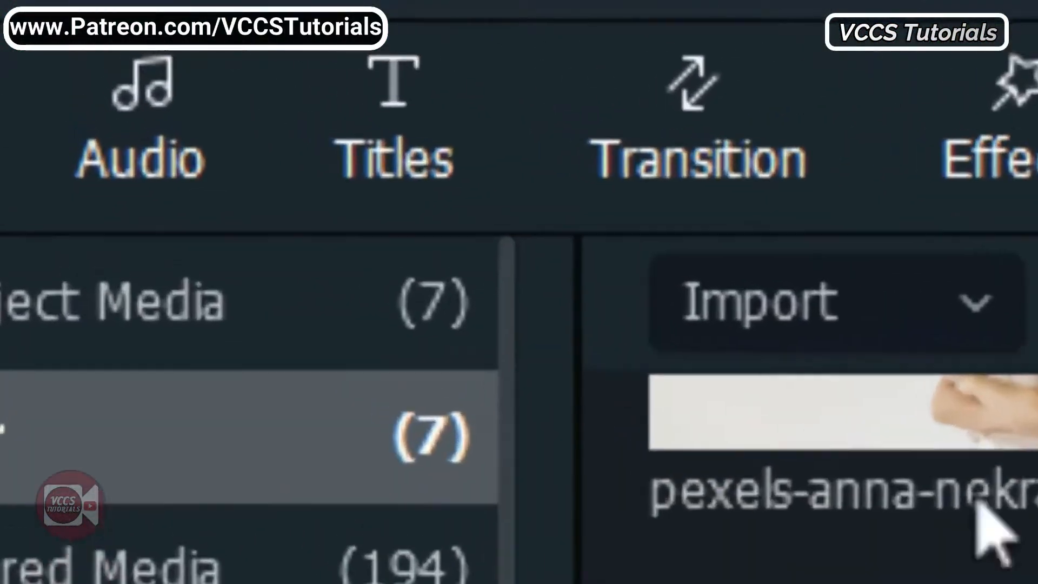
# Add the New LowerThirds 12 title from the New Concept collection above the first clip at the start of the timeline
pyautogui.click(116, 45)
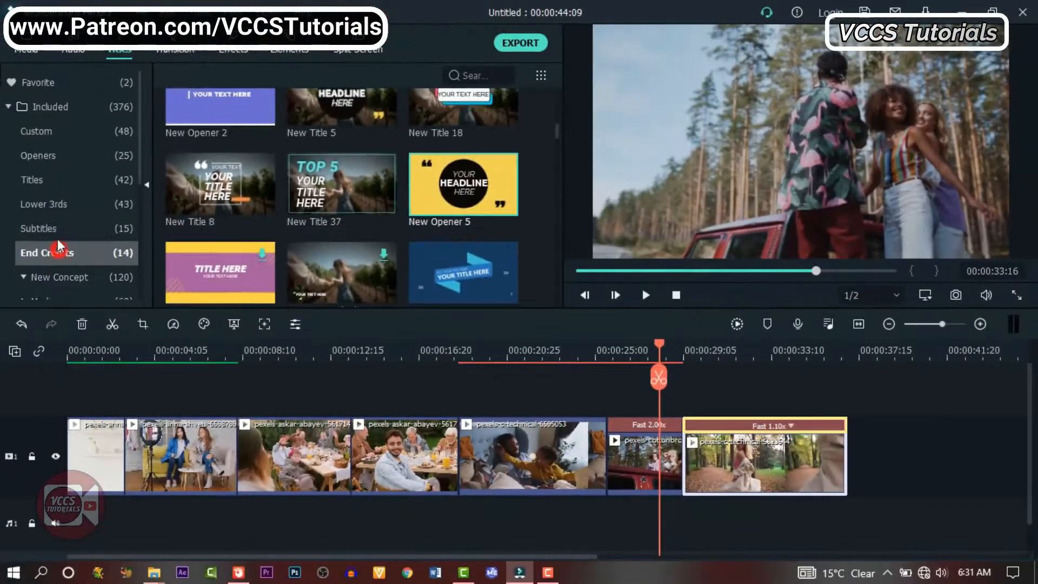
pyautogui.click(54, 228)
pyautogui.click(53, 184)
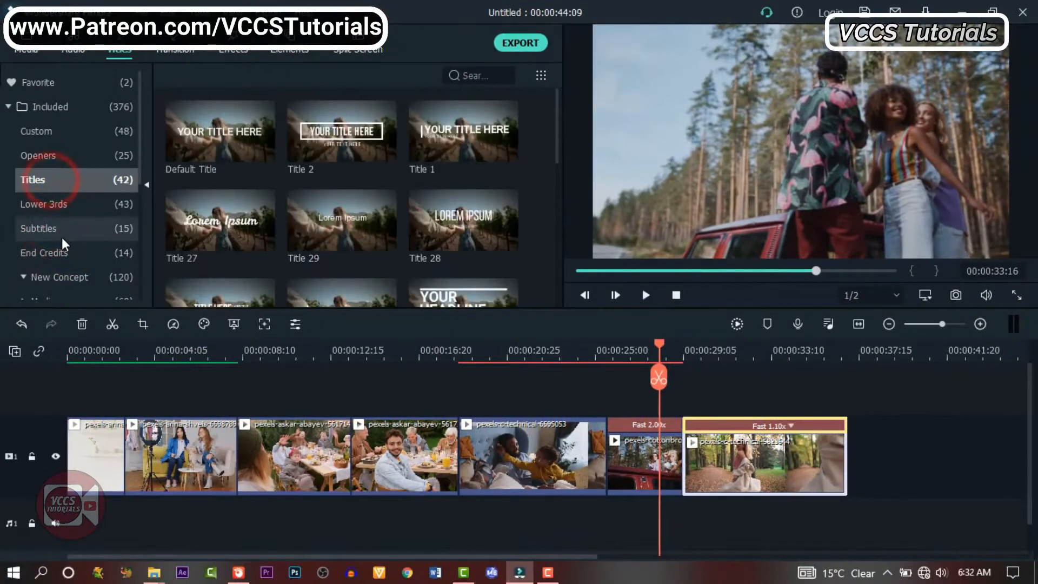
pyautogui.click(61, 276)
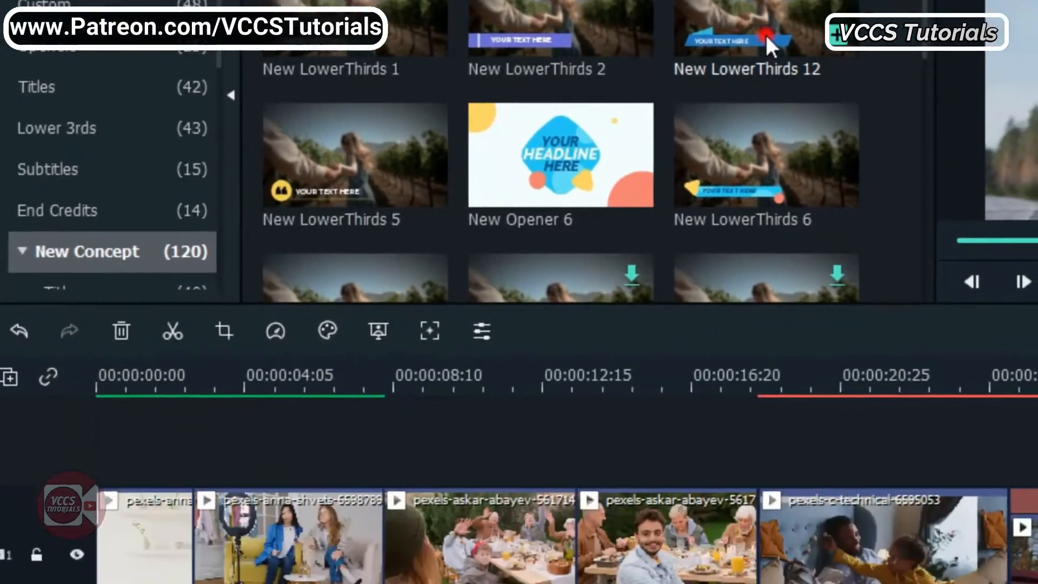
pyautogui.moveTo(786, 258); pyautogui.dragTo(78, 332)
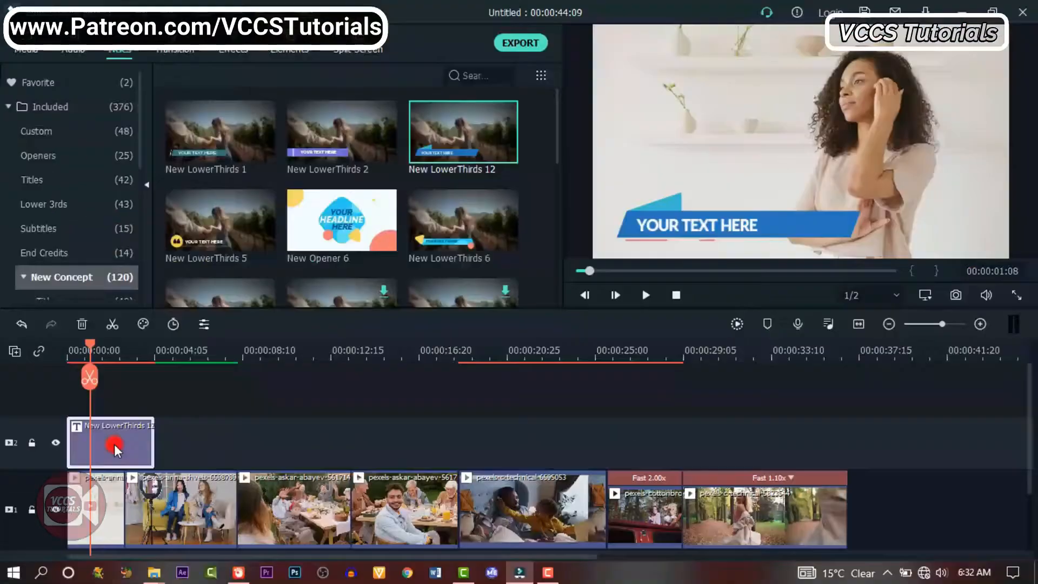
# Replace the placeholder text of the New LowerThirds 12 title with "WONDERFUL"
pyautogui.doubleClick(169, 416)
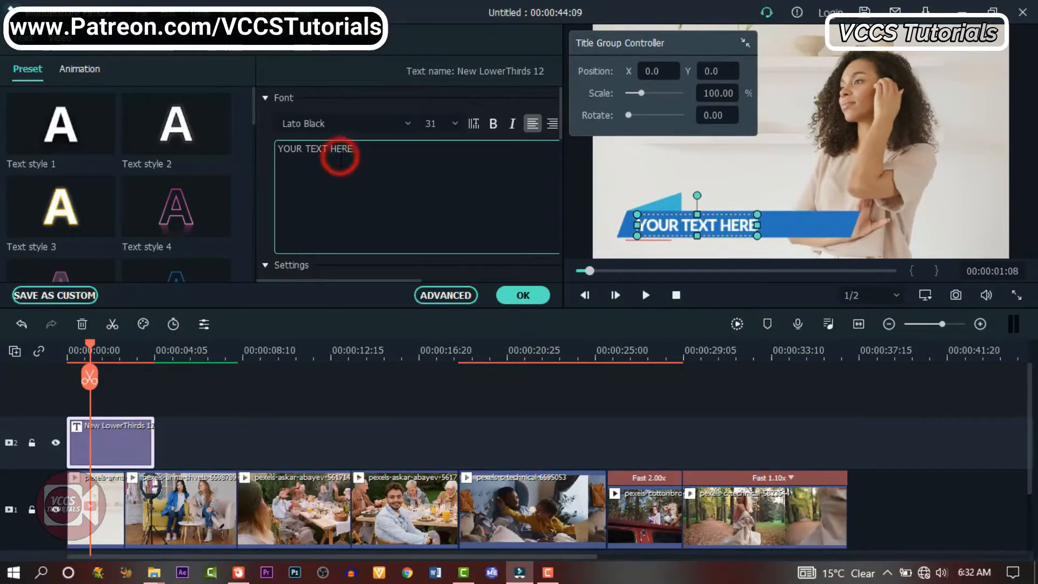
pyautogui.tripleClick(341, 155)
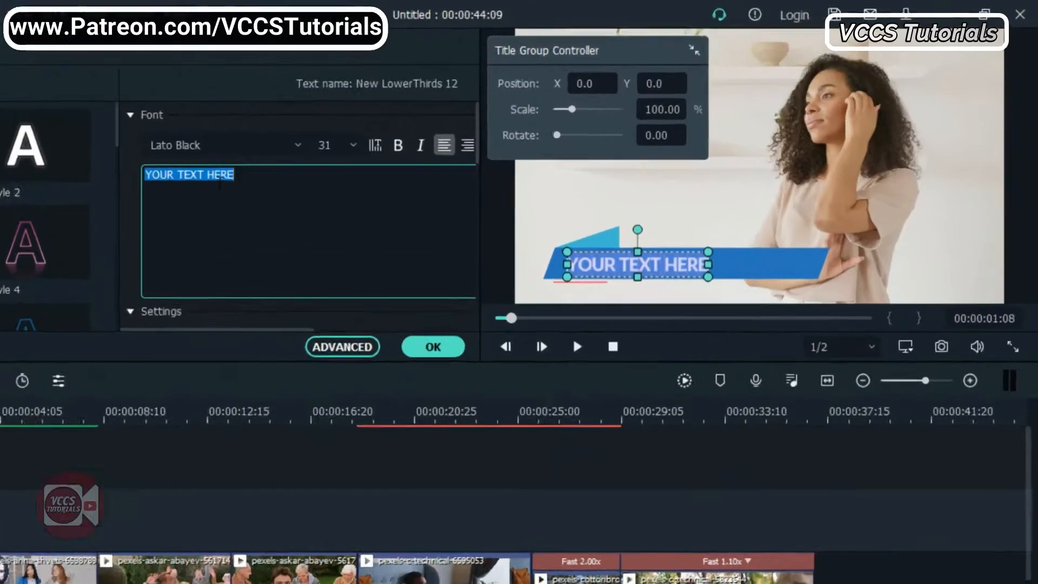
pyautogui.write('WONDERFUL')
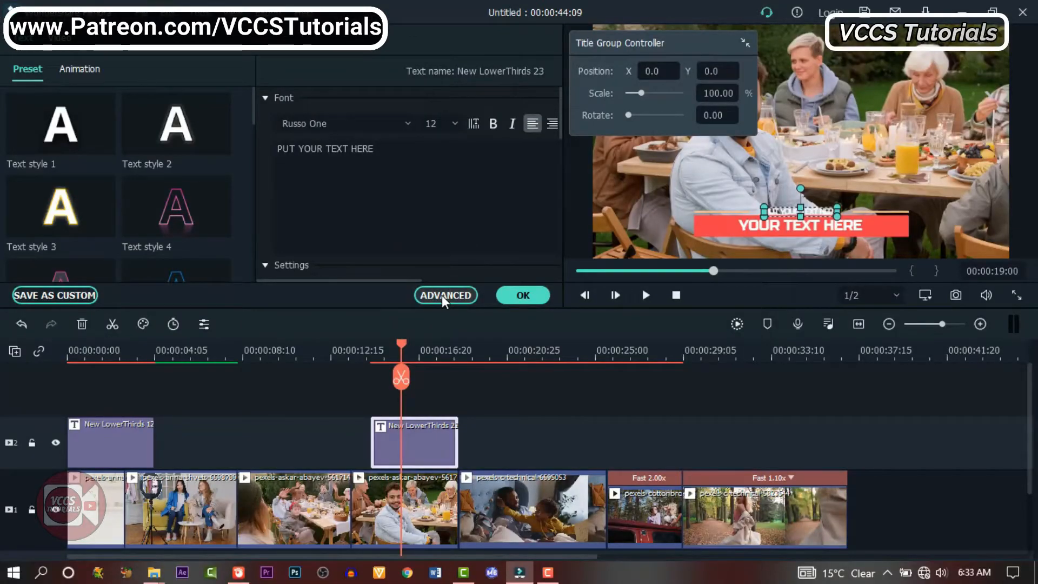
# In the advanced editor for New LowerThirds 23, adjust the "PUT YOUR TEXT HERE" animation timing and select the "YOUR TEXT HERE" line for customizing
pyautogui.click(442, 296)
pyautogui.click(544, 411)
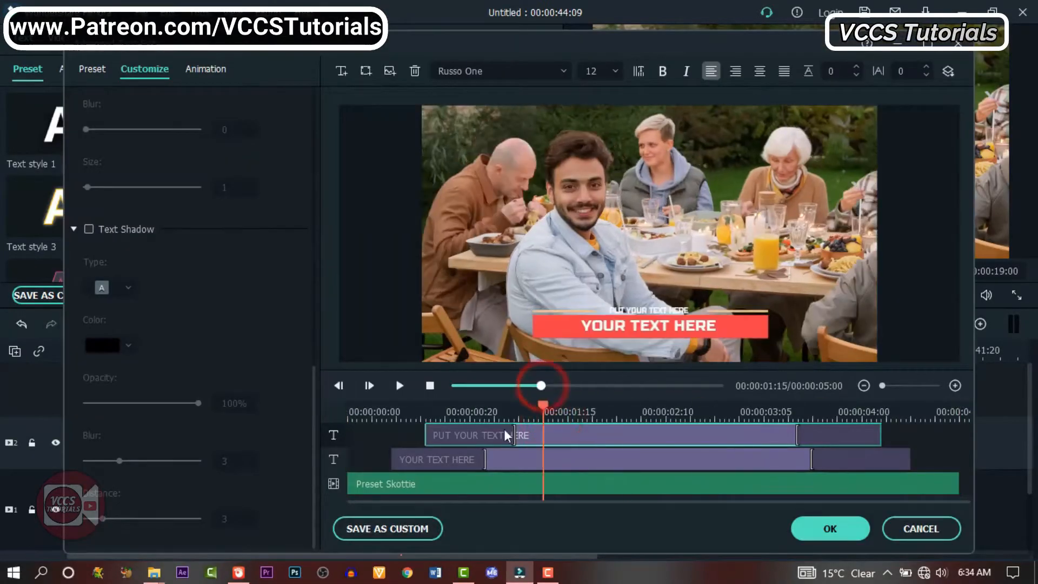
pyautogui.moveTo(506, 436); pyautogui.dragTo(503, 438)
pyautogui.click(549, 459)
pyautogui.click(554, 324)
pyautogui.click(528, 461)
pyautogui.moveTo(186, 143); pyautogui.dragTo(134, 156)
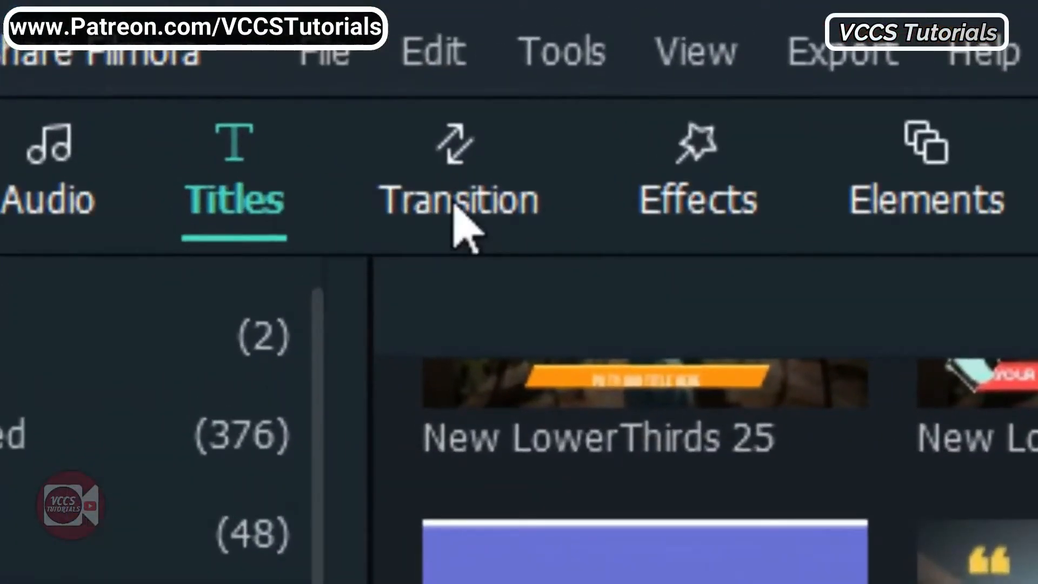
# Add Basic transitions at the cuts: Flash between clips one and two, Dissolve between clips three and four, and Fade between clips two and three
pyautogui.click(456, 207)
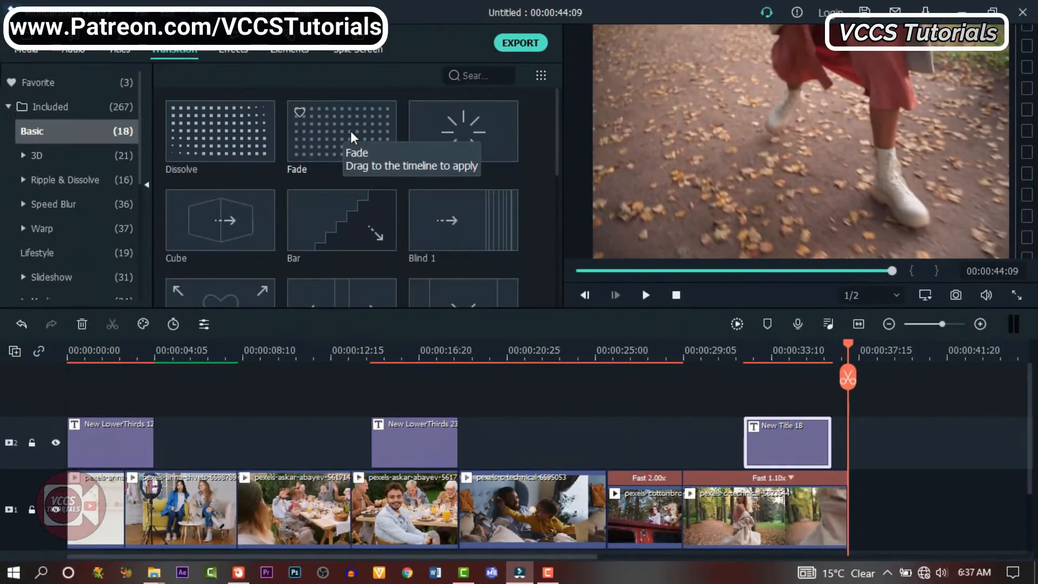
pyautogui.moveTo(446, 128); pyautogui.dragTo(152, 533)
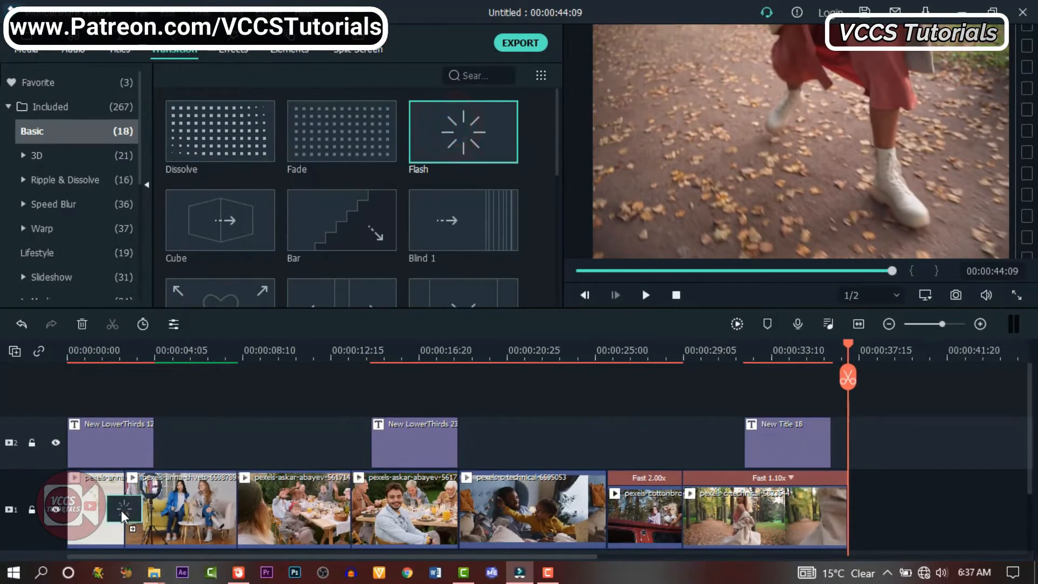
pyautogui.moveTo(224, 141); pyautogui.dragTo(352, 514)
pyautogui.moveTo(336, 129); pyautogui.dragTo(330, 198)
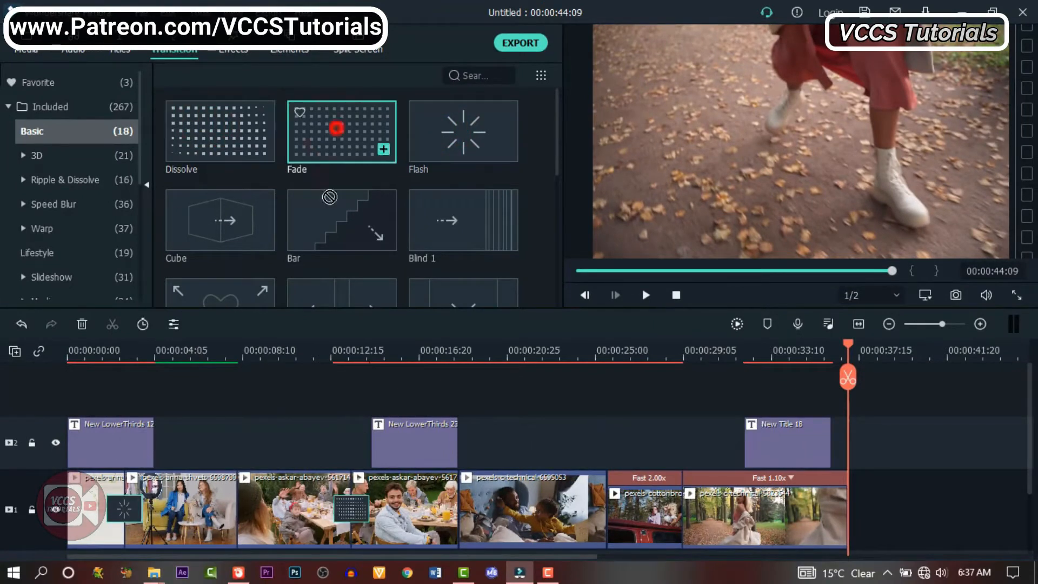
# Add Warp Zoom 6 between clips five and six, Wormhole 3 between clips six and seven, and a 3D transition between clips four and five
pyautogui.scroll(-5, 319, 259)
pyautogui.click(46, 229)
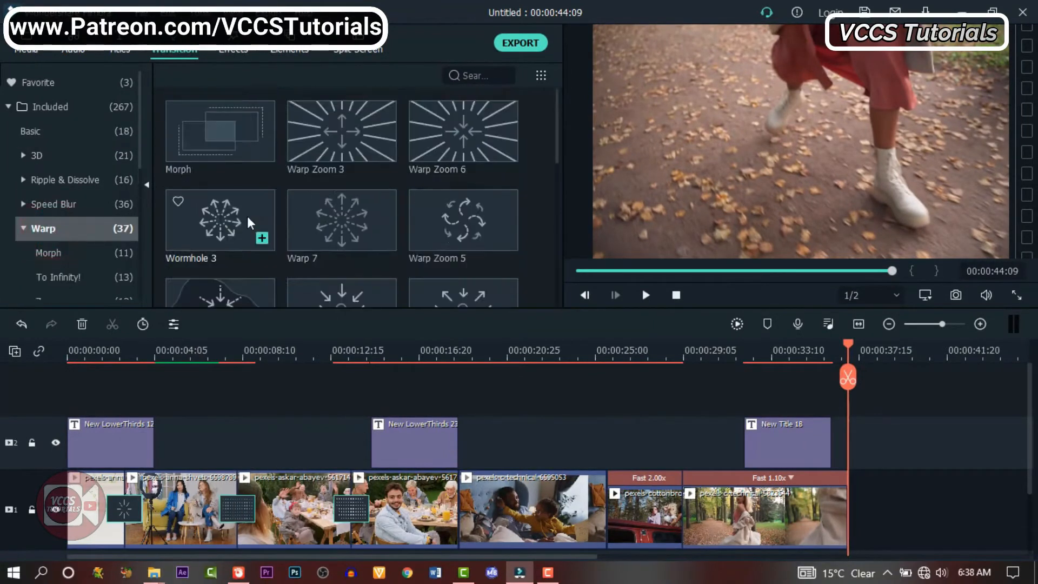
pyautogui.moveTo(248, 220); pyautogui.dragTo(628, 525)
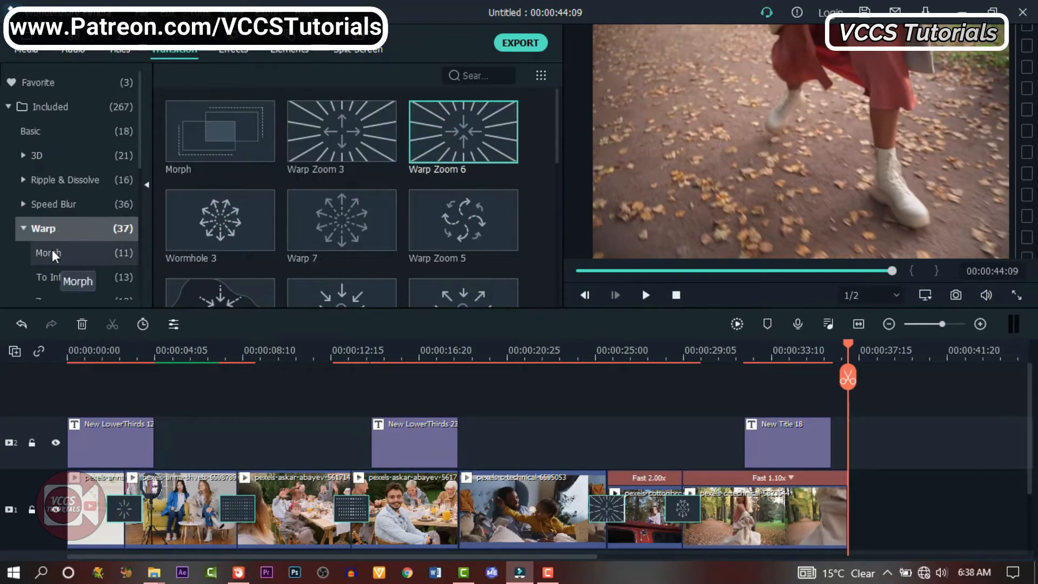
pyautogui.click(46, 155)
pyautogui.moveTo(330, 218); pyautogui.dragTo(456, 509)
# Add a transition from the Speed Blur collection at the end of the last clip
pyautogui.scroll(-2, 65, 202)
pyautogui.click(81, 223)
pyautogui.scroll(-5, 361, 227)
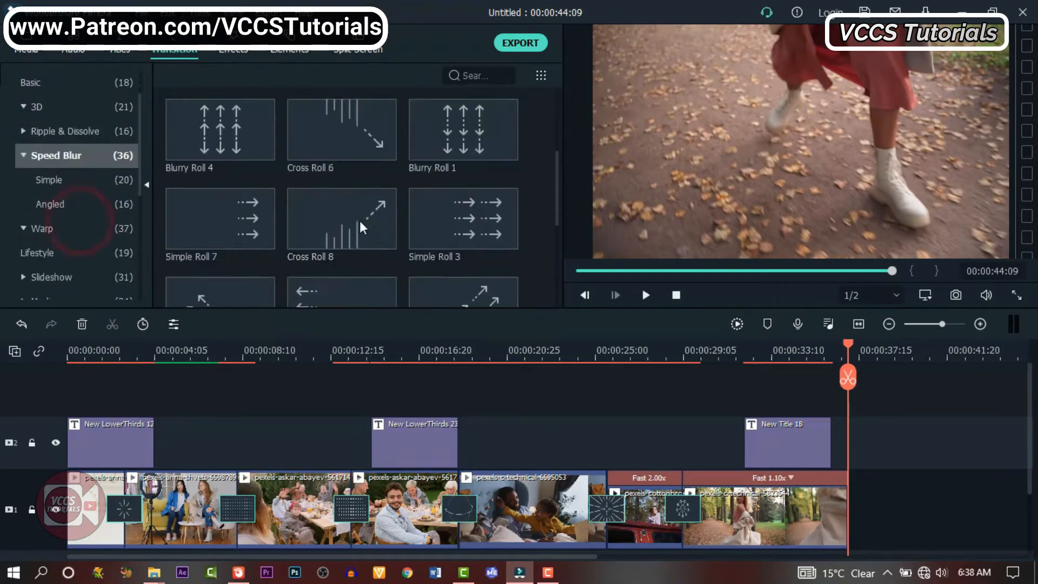
pyautogui.moveTo(809, 490); pyautogui.dragTo(811, 506)
pyautogui.click(27, 82)
pyautogui.click(343, 131)
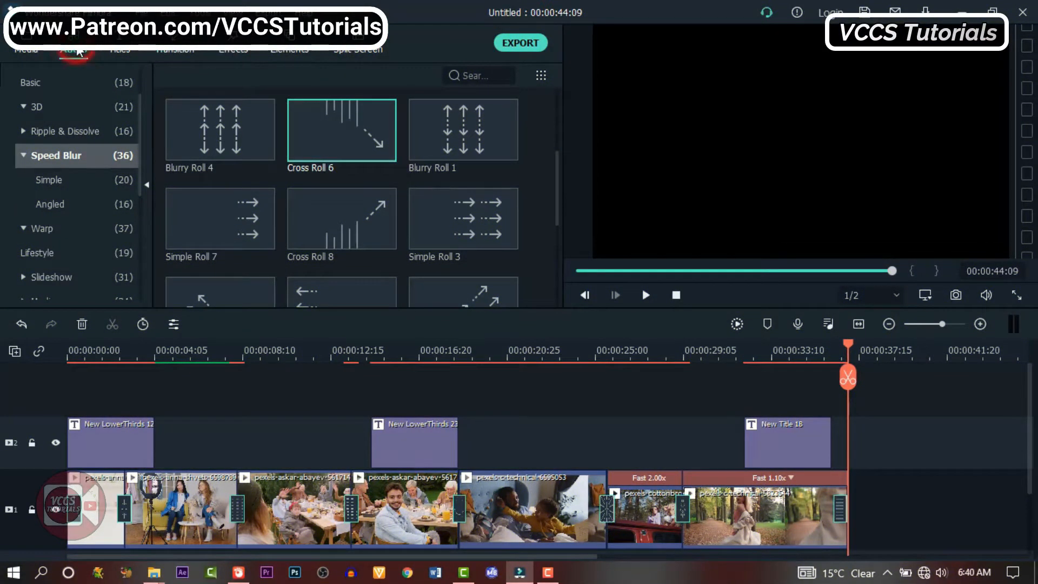
# Add the music track "Falling in Slow Motion - RKVC" beneath the clips, split it at the end of the video and delete the excess
pyautogui.click(75, 50)
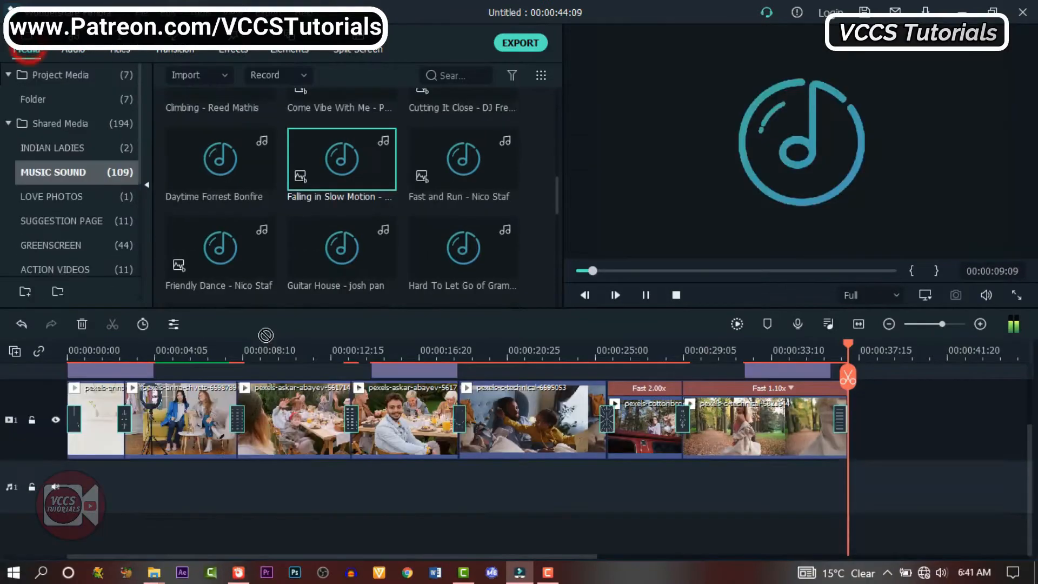
pyautogui.moveTo(342, 158); pyautogui.dragTo(44, 481)
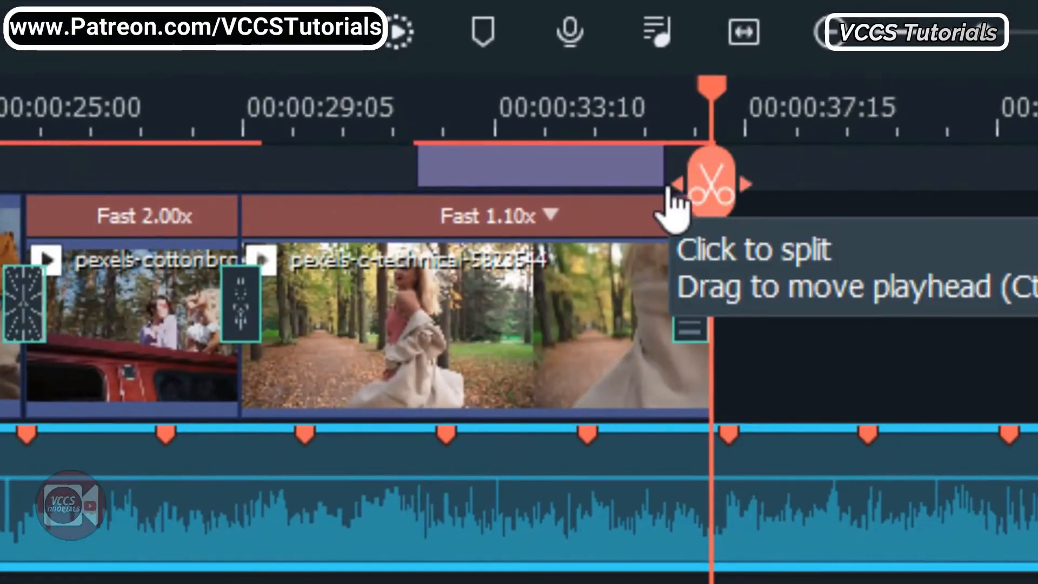
pyautogui.click(711, 184)
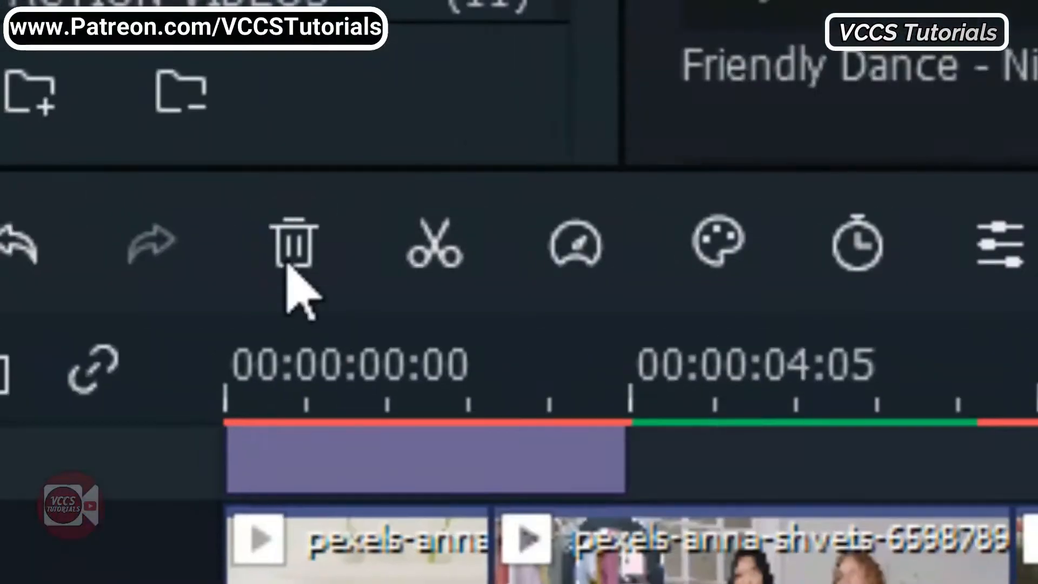
pyautogui.click(297, 250)
# Apply a short fade-in and fade-out to the "Falling in Slow Motion - RKVC" audio clip
pyautogui.click(512, 522)
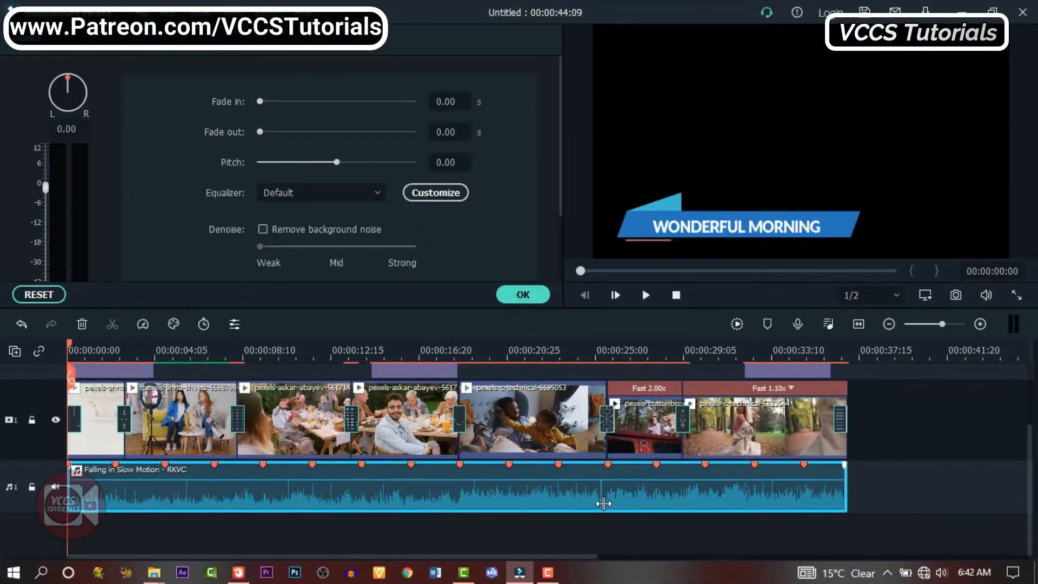
pyautogui.click(522, 492)
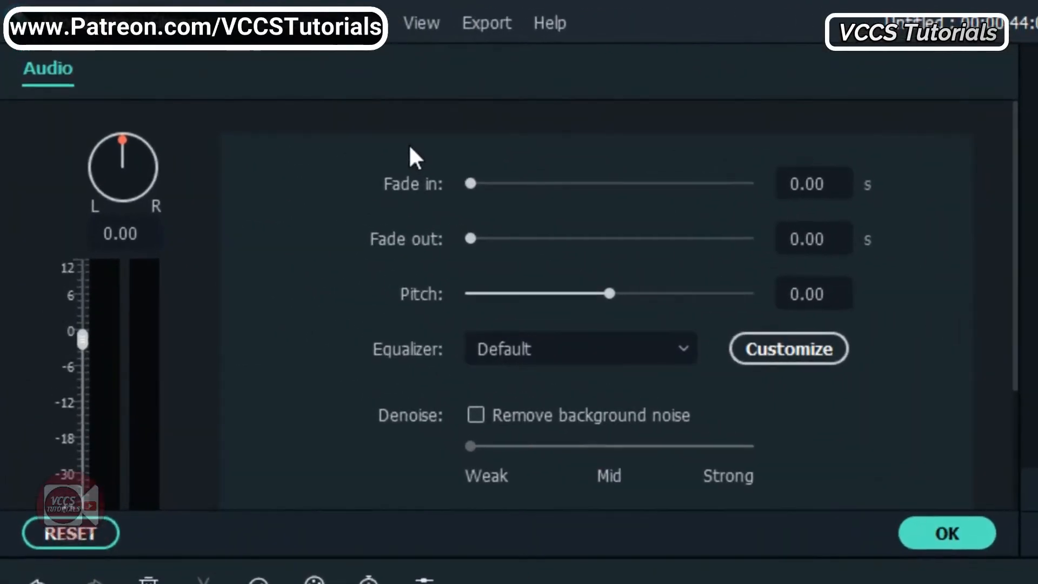
pyautogui.moveTo(471, 184); pyautogui.dragTo(481, 182)
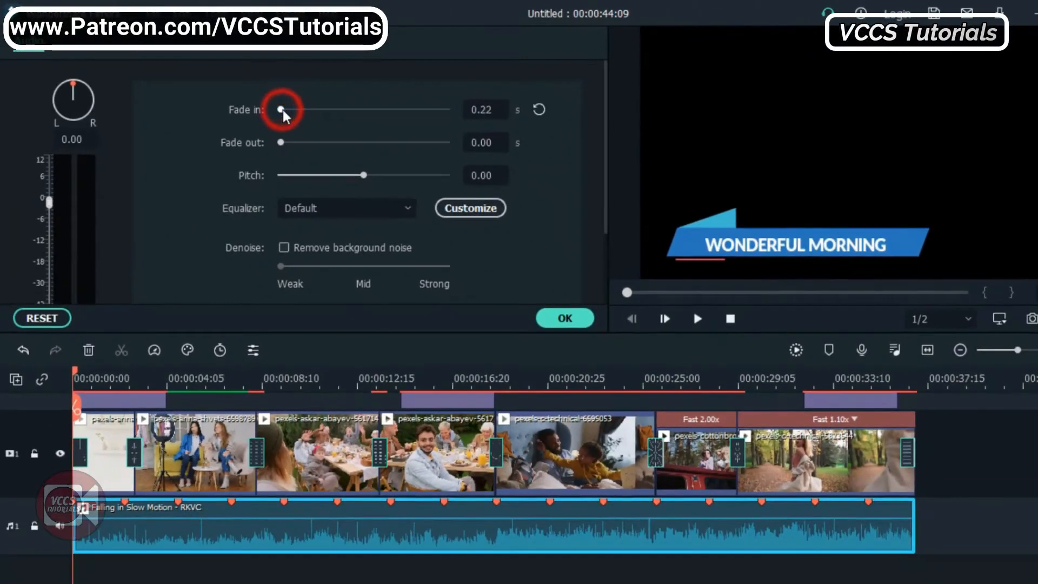
pyautogui.moveTo(291, 109); pyautogui.dragTo(291, 141)
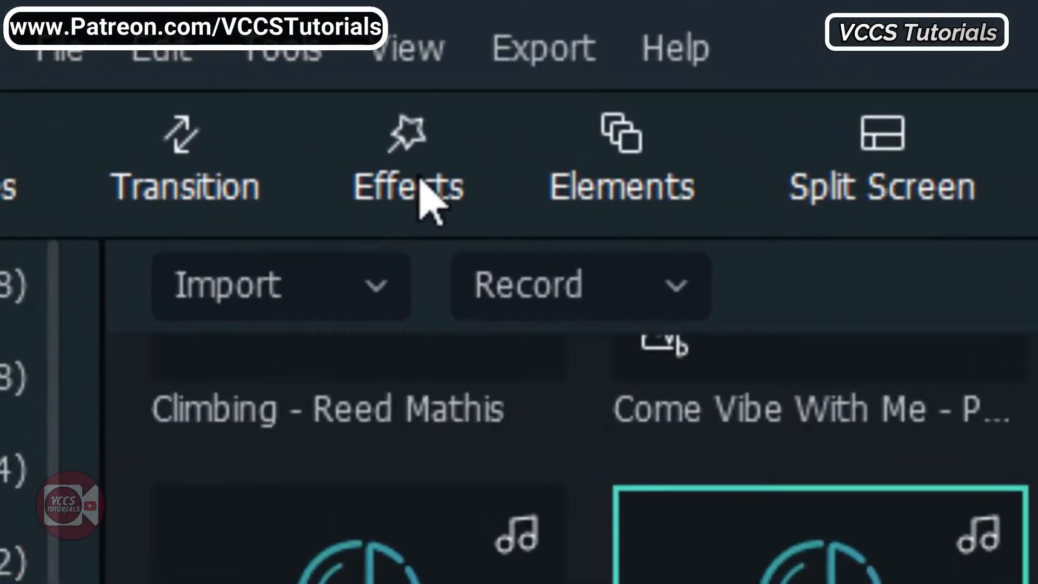
# Browse the available effect filters, examining the Cinematic Look presets and the other filter categories
pyautogui.click(421, 183)
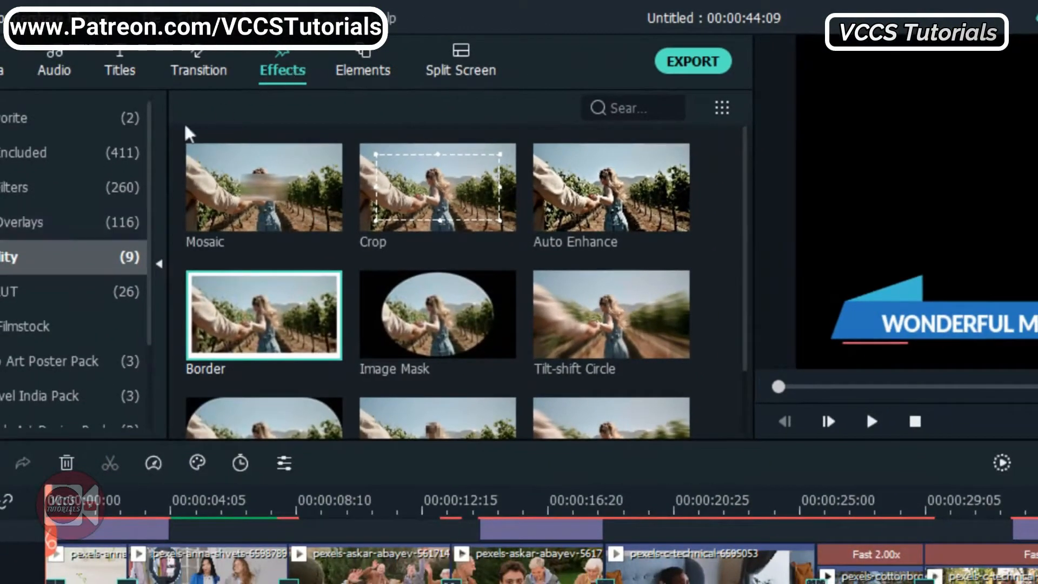
pyautogui.click(17, 221)
pyautogui.click(17, 184)
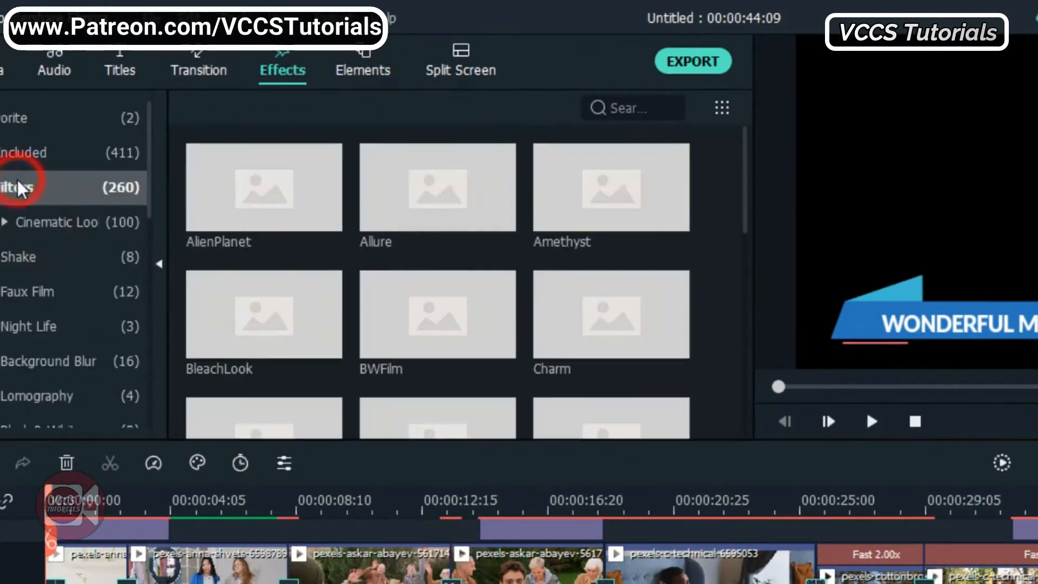
pyautogui.scroll(-10, 345, 318)
pyautogui.click(50, 214)
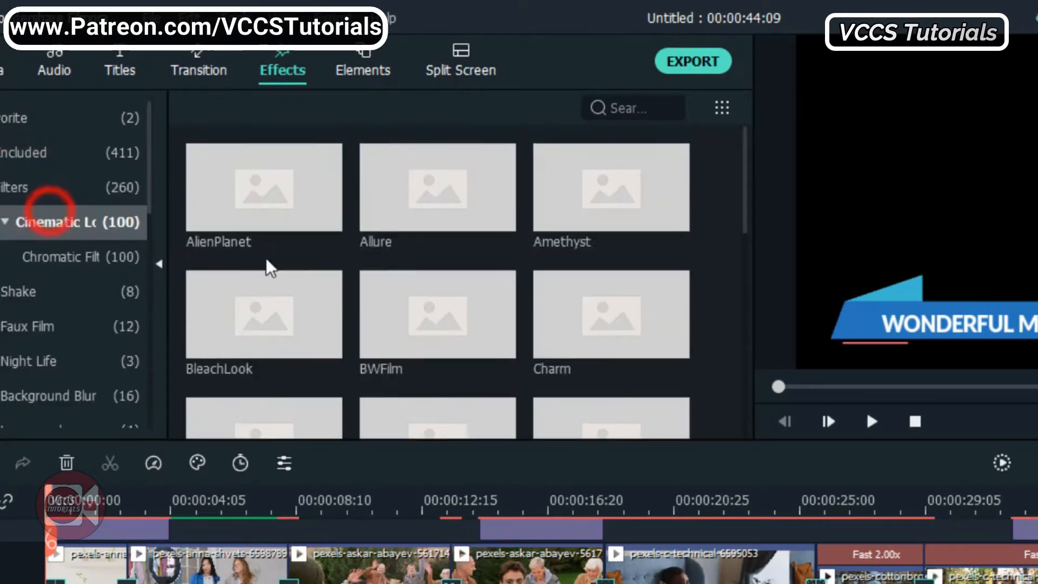
pyautogui.scroll(-8, 266, 257)
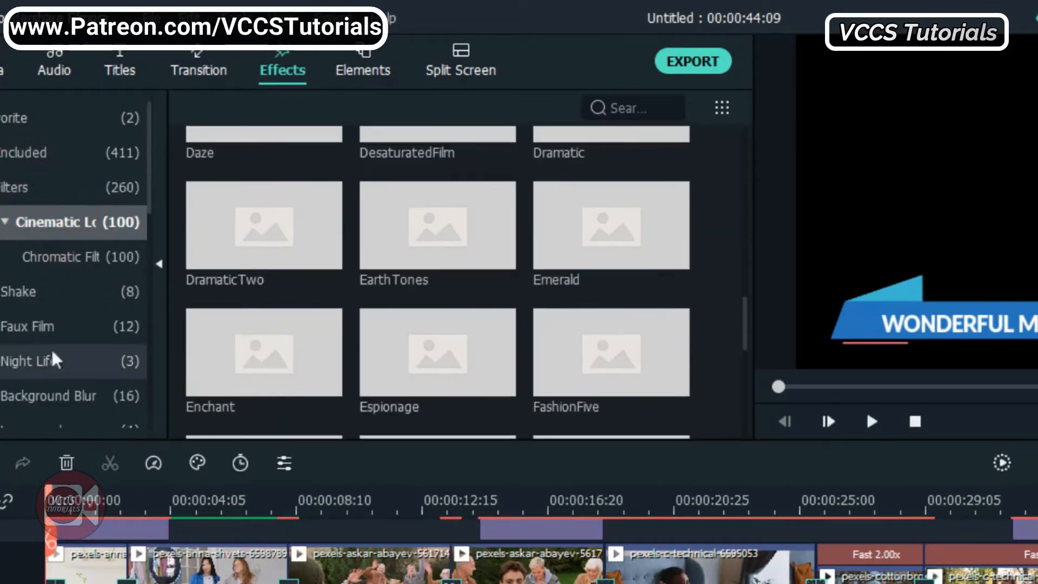
pyautogui.scroll(-5, 69, 373)
pyautogui.scroll(-2, 67, 371)
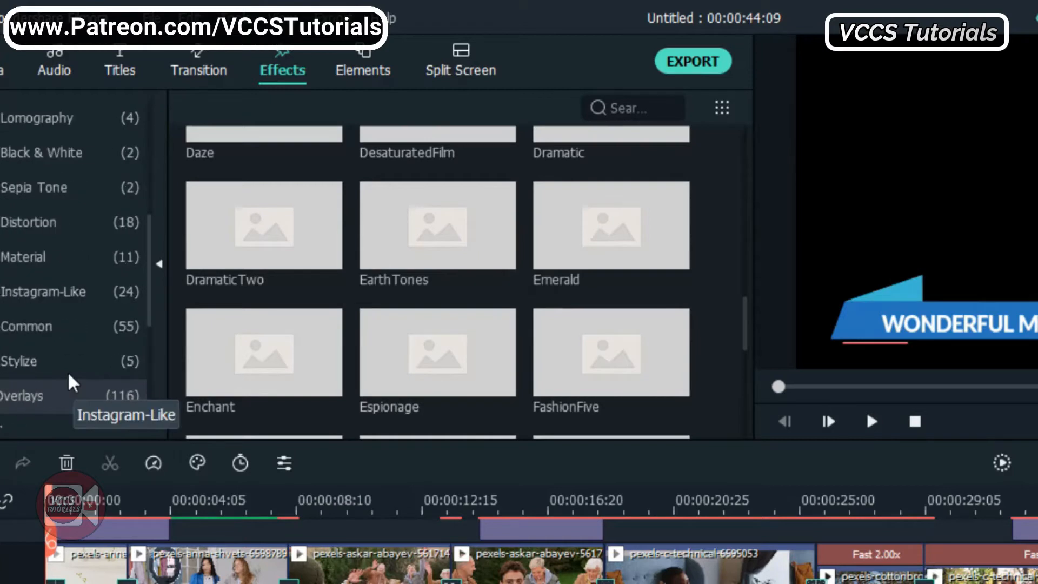
pyautogui.scroll(5, 67, 371)
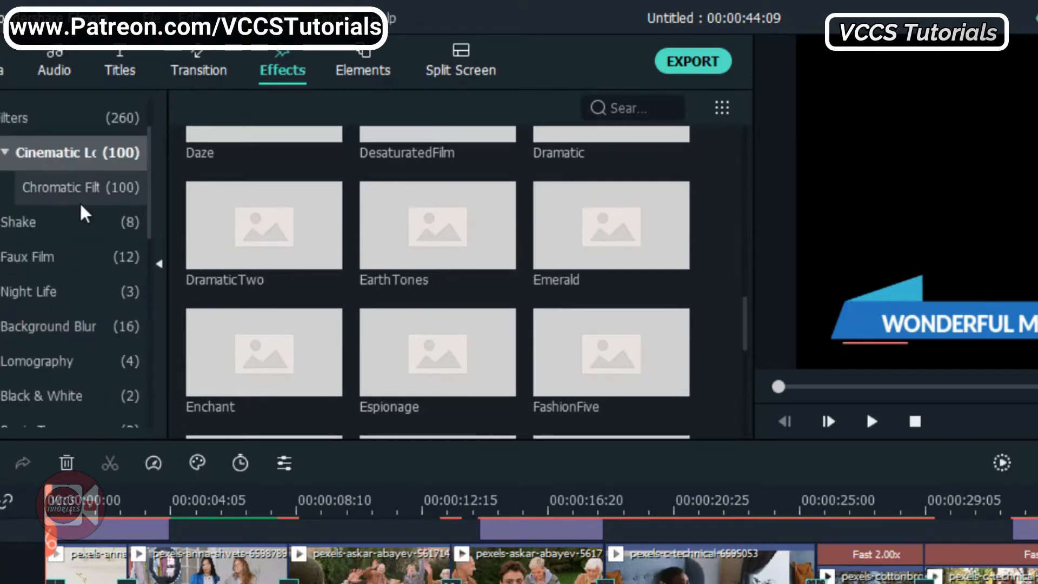
# Preview the WinterNight filter from the Cinematic Look collection and place it above the fifth clip in the timeline
pyautogui.scroll(-10, 302, 314)
pyautogui.scroll(-10, 302, 313)
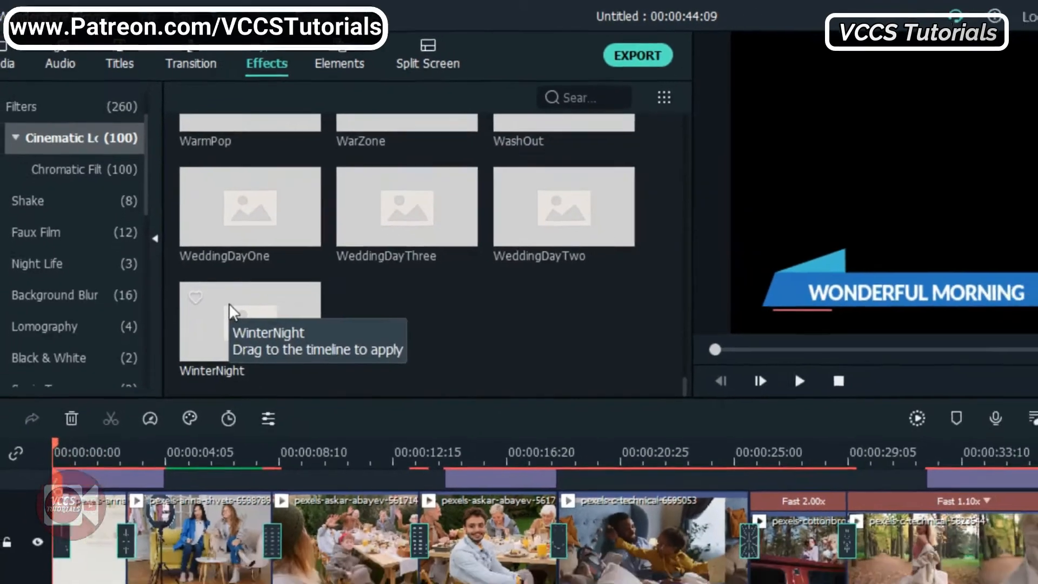
pyautogui.click(240, 336)
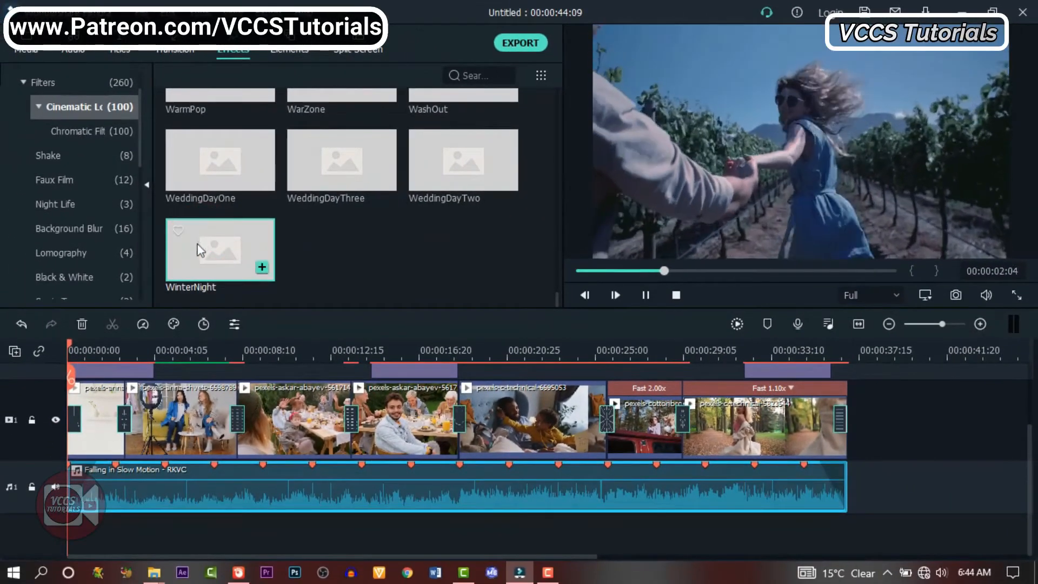
pyautogui.moveTo(203, 240); pyautogui.dragTo(561, 342)
pyautogui.scroll(4, 532, 271)
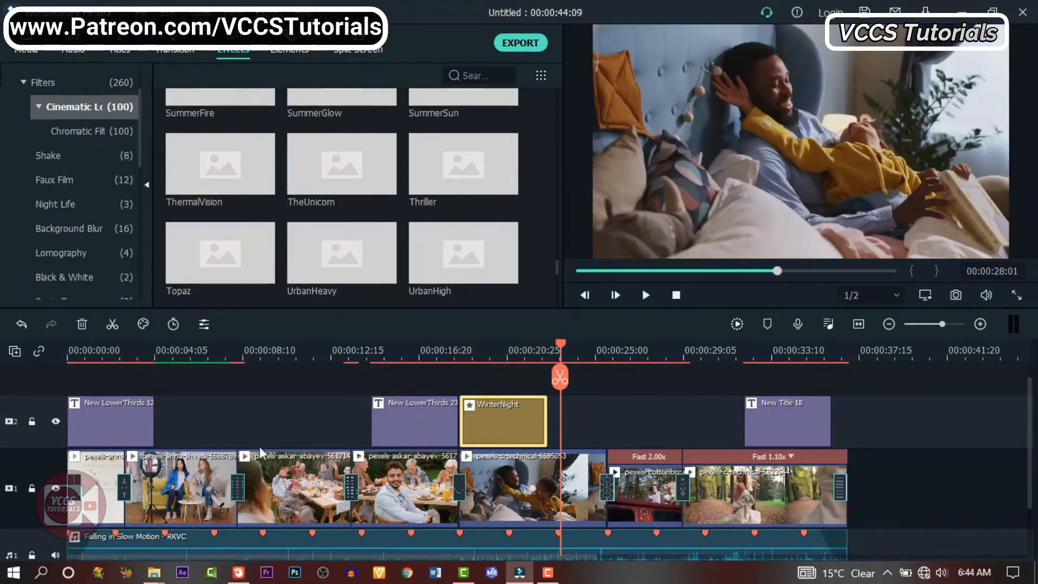
pyautogui.scroll(-3, 671, 403)
pyautogui.scroll(4, 838, 368)
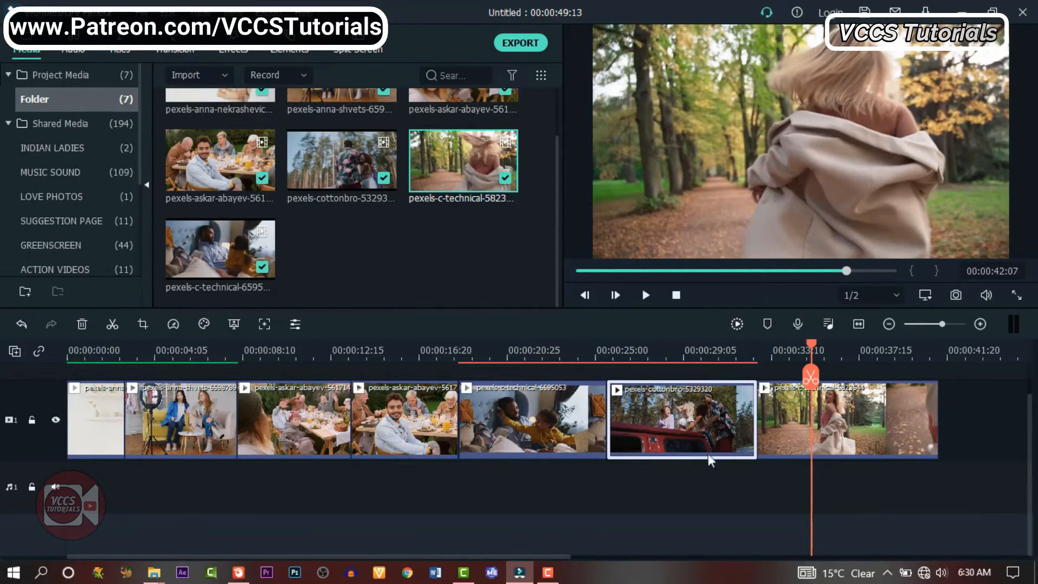
# Select the pexels-cottonbro-5329320 clip in the timeline and place the playhead within it
pyautogui.click(674, 397)
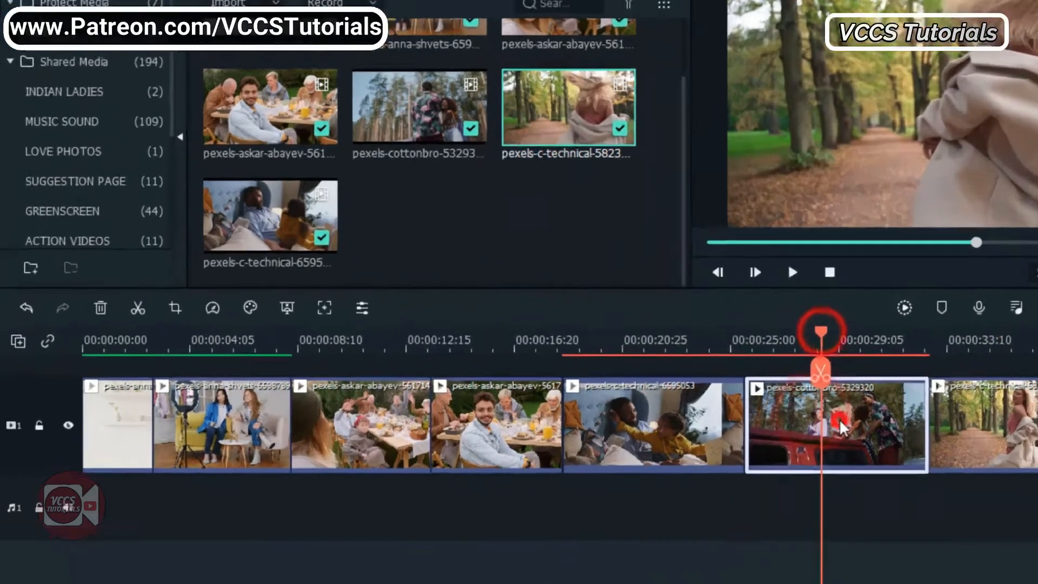